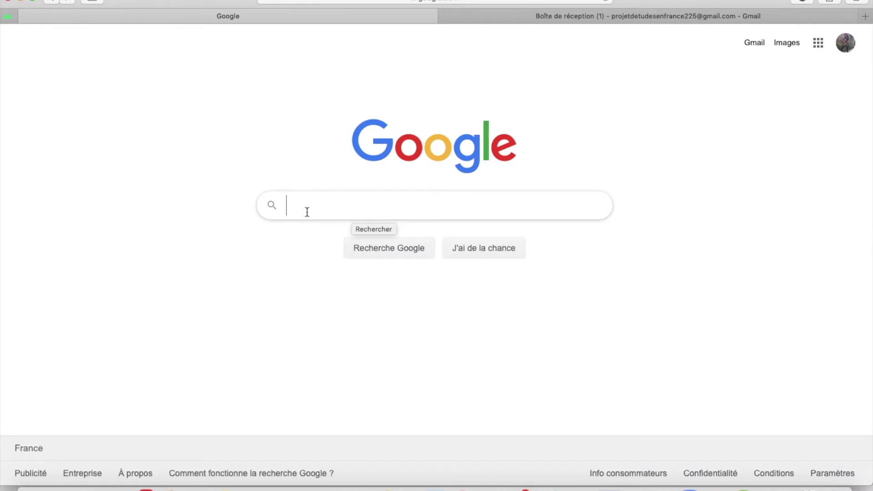
Search Google for 'yahoo' and skim the results.
{"action": "type", "text": "yahoo"}
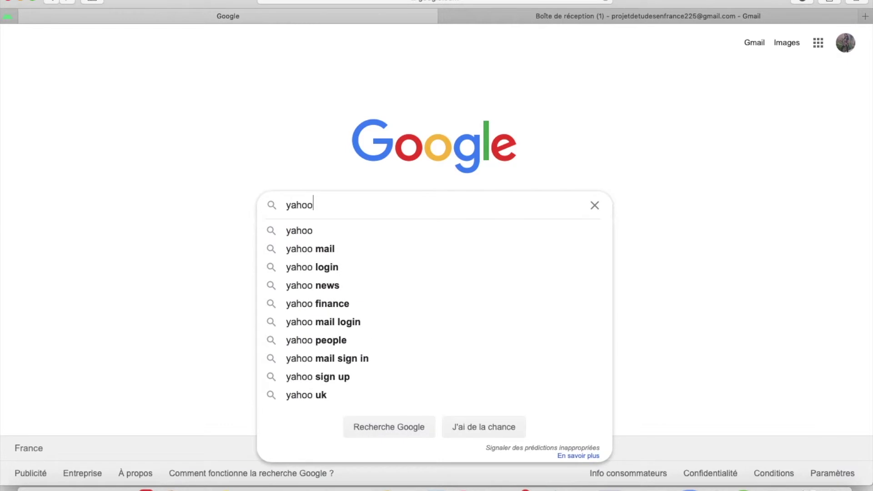
{"action": "key", "text": "Return"}
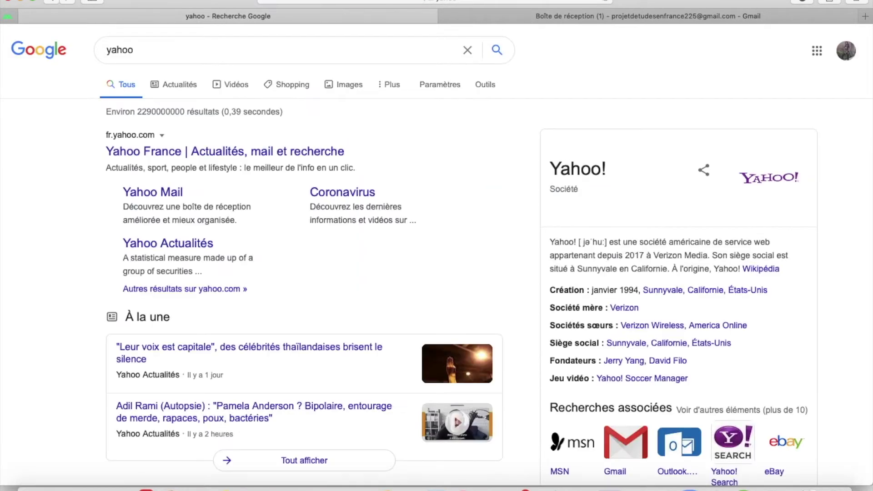
{"action": "scroll", "coordinate": [189, 195], "scroll_direction": "down", "scroll_amount": 3}
{"action": "scroll", "coordinate": [668, 146], "scroll_direction": "up", "scroll_amount": 2}
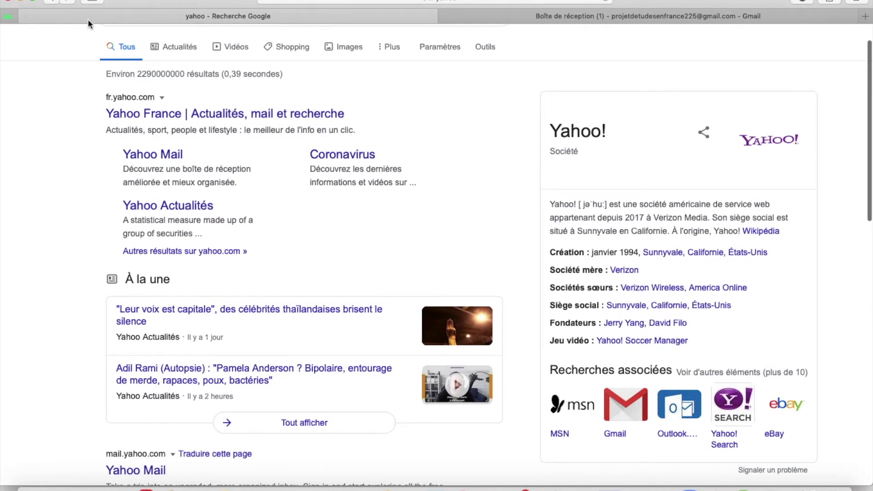
Go back and search Google for 'gmail' instead.
{"action": "left_click", "coordinate": [52, 2]}
{"action": "type", "text": "gmail"}
{"action": "key", "text": "Return"}
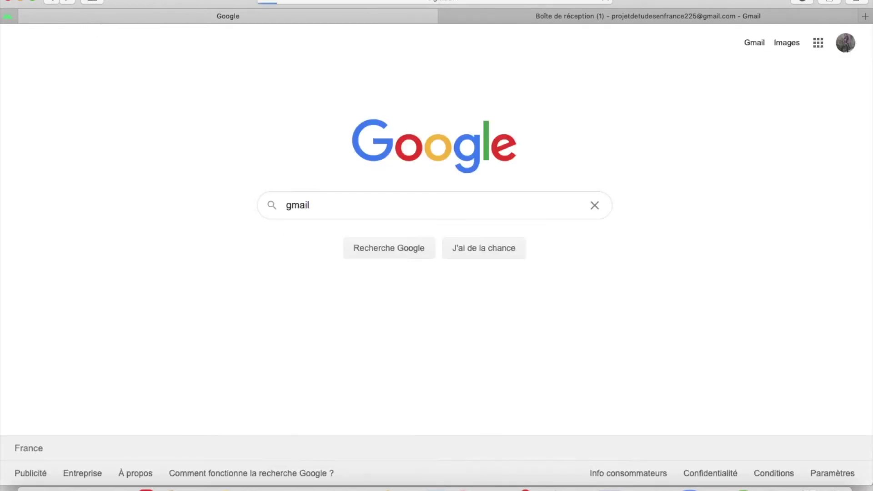
{"action": "scroll", "coordinate": [675, 255], "scroll_direction": "down", "scroll_amount": 1}
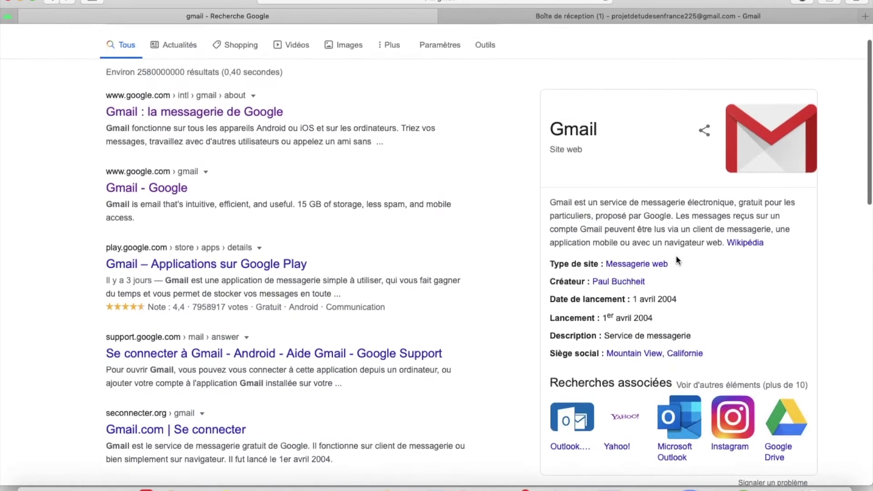
{"action": "scroll", "coordinate": [479, 133], "scroll_direction": "up", "scroll_amount": 1}
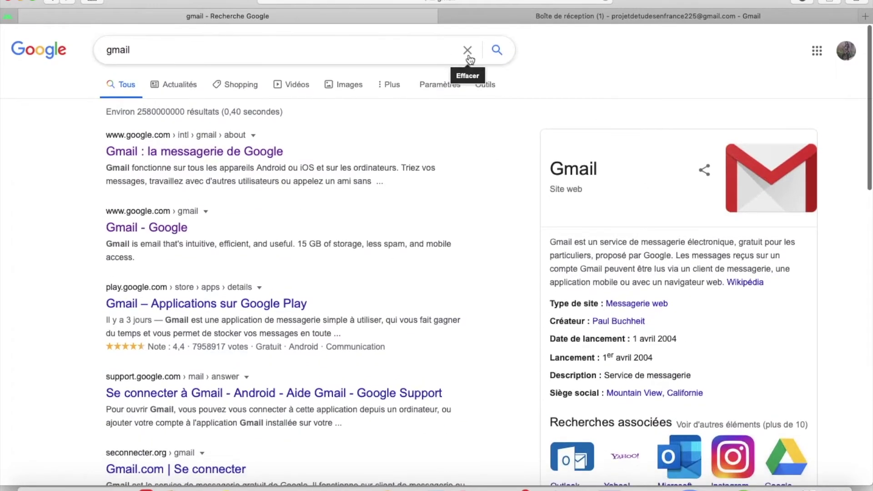
Clear the query and show Google results for 'outlook'.
{"action": "left_click", "coordinate": [467, 56]}
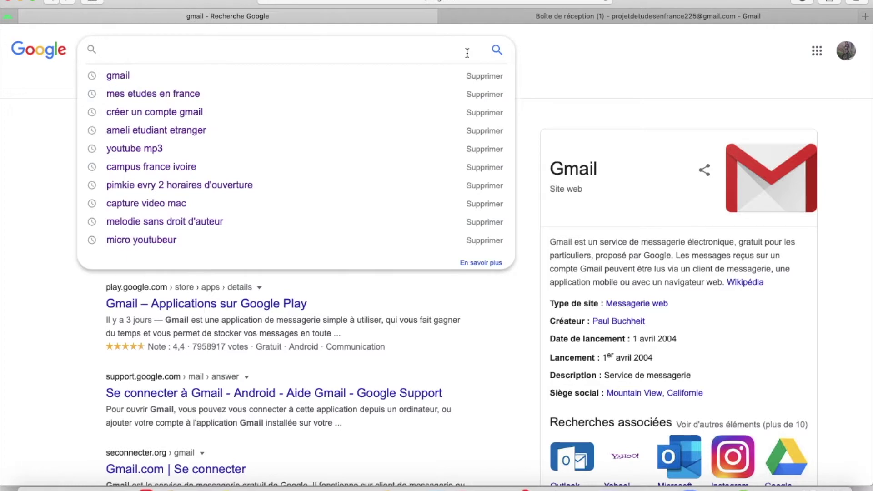
{"action": "type", "text": "outlook"}
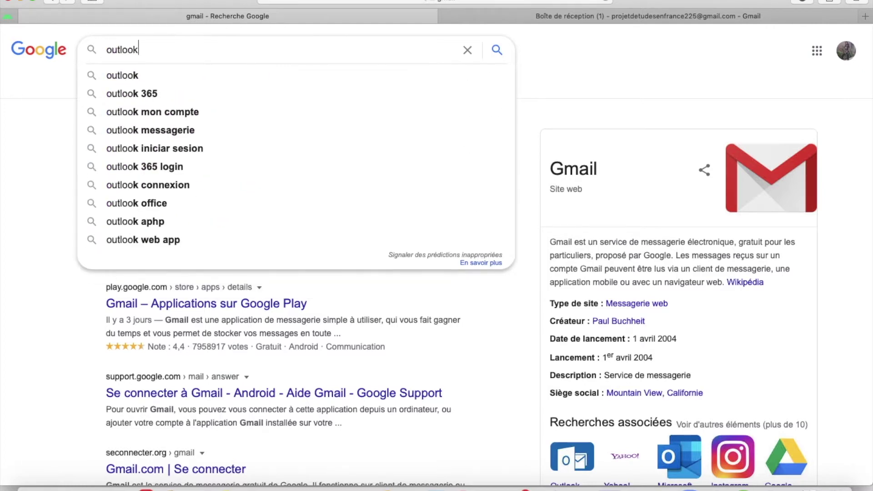
{"action": "key", "text": "Return"}
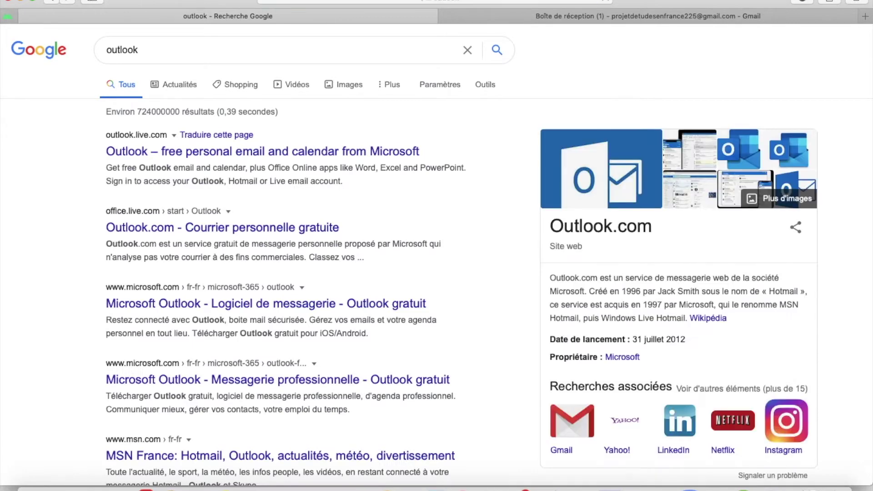
{"action": "scroll", "coordinate": [585, 158], "scroll_direction": "down", "scroll_amount": 3}
{"action": "scroll", "coordinate": [585, 159], "scroll_direction": "up", "scroll_amount": 3}
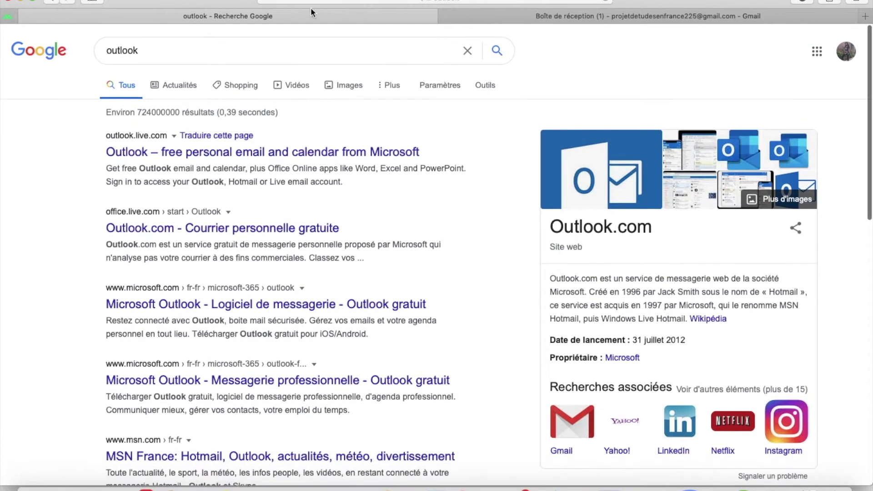
Replace the 'outlook' query with 'campus france ivoire' and run the search.
{"action": "left_click", "coordinate": [469, 56]}
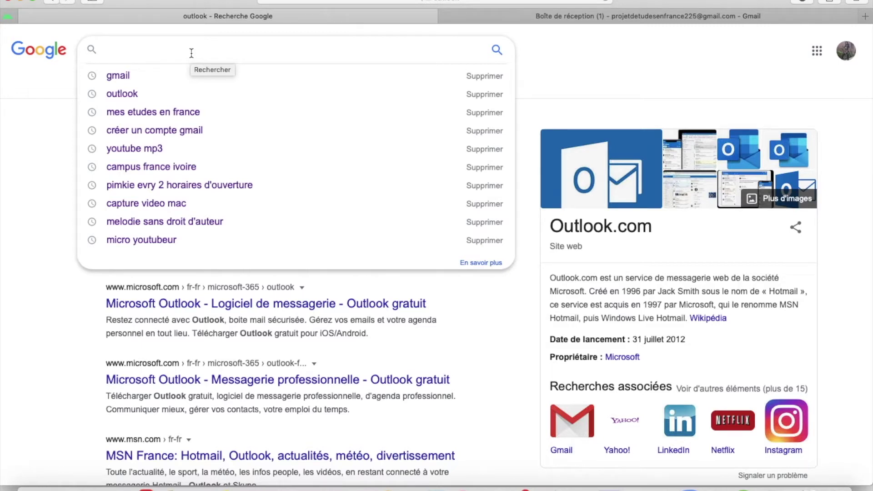
{"action": "type", "text": "campu"}
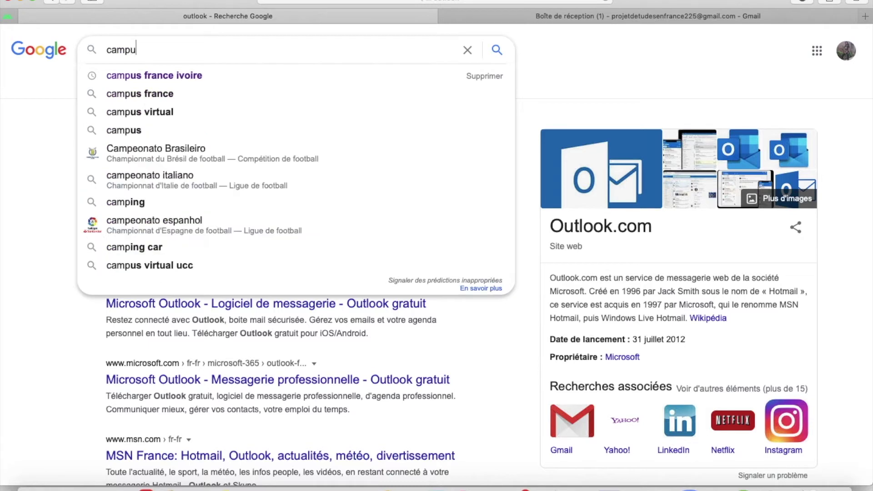
{"action": "type", "text": "s franc"}
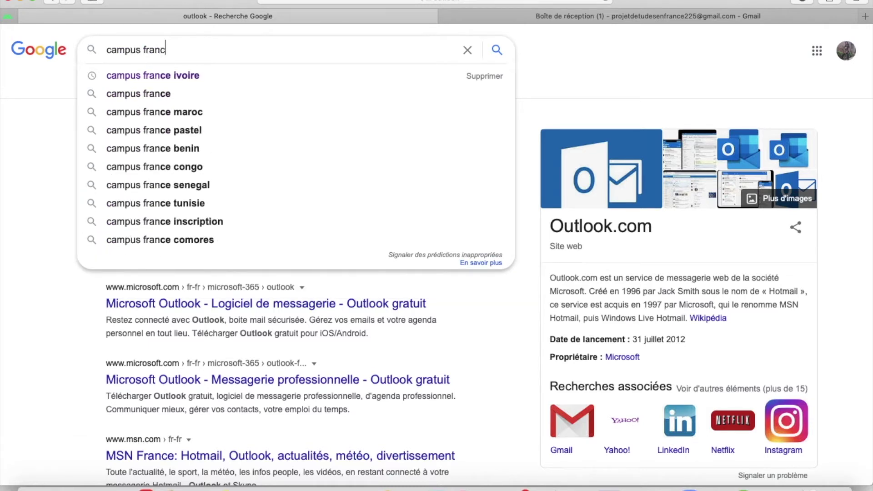
{"action": "type", "text": "e "}
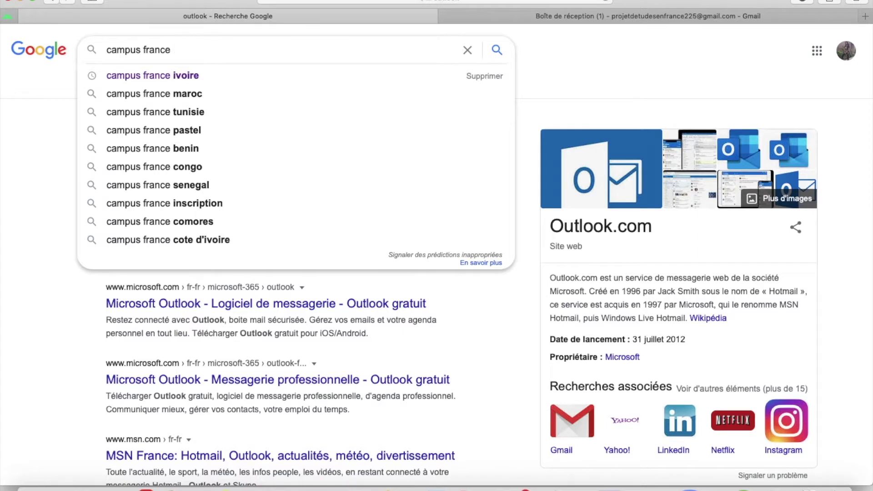
{"action": "type", "text": "ivoire"}
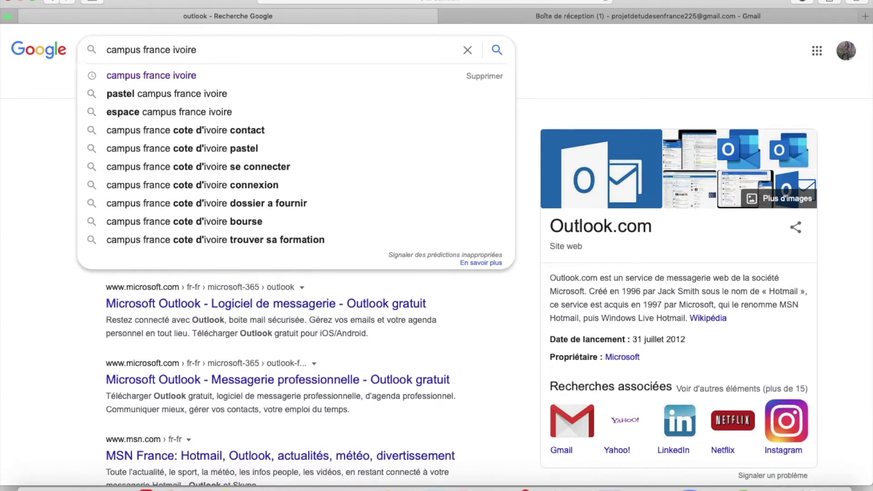
{"action": "key", "text": "Return"}
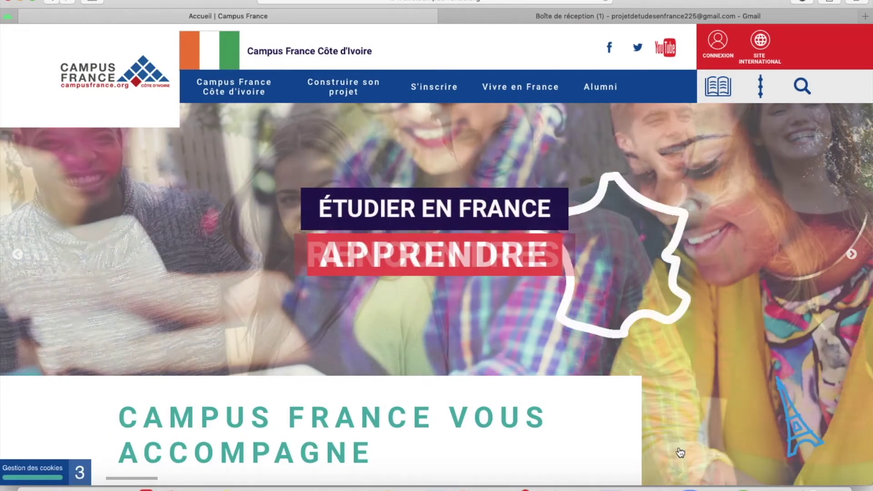
Scroll through the Campus France Côte d'Ivoire homepage sections, then back to the top.
{"action": "scroll", "coordinate": [548, 371], "scroll_direction": "down", "scroll_amount": 5}
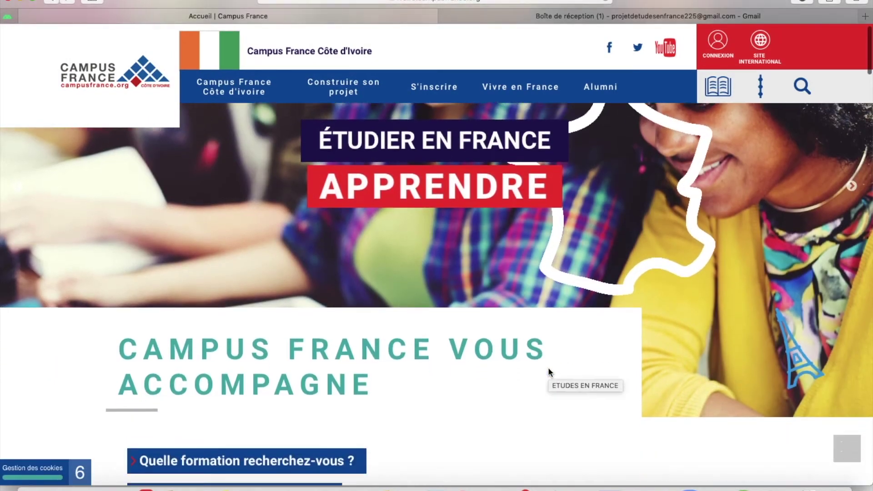
{"action": "scroll", "coordinate": [548, 371], "scroll_direction": "down", "scroll_amount": 4}
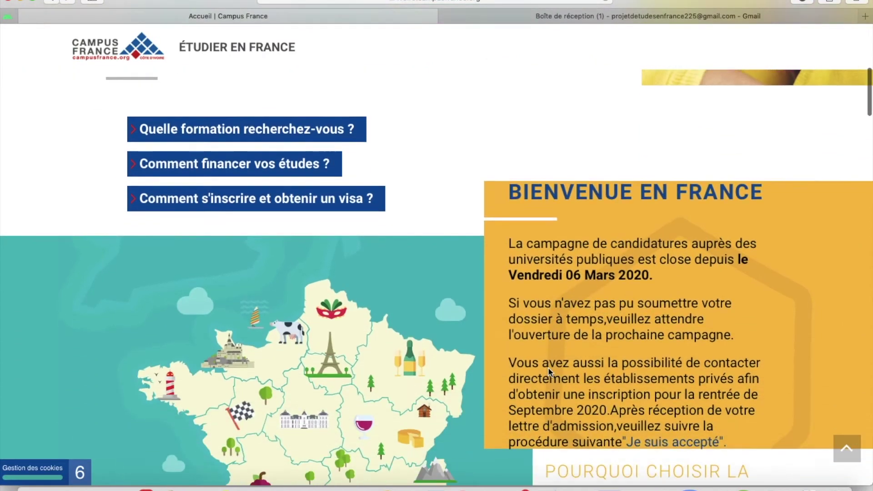
{"action": "scroll", "coordinate": [548, 368], "scroll_direction": "up", "scroll_amount": 5}
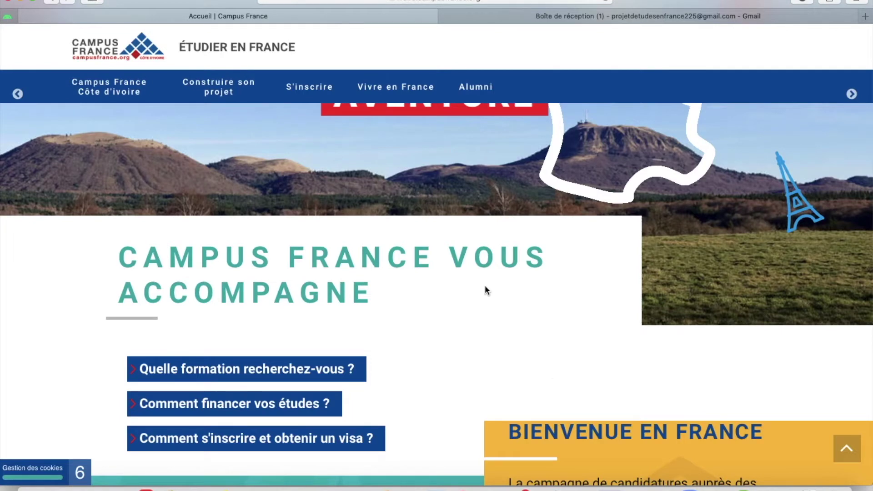
{"action": "scroll", "coordinate": [485, 287], "scroll_direction": "down", "scroll_amount": 3}
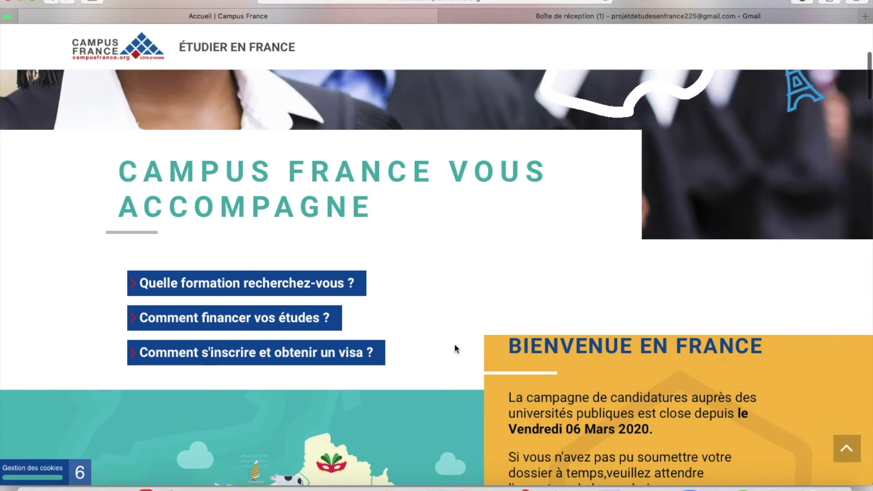
{"action": "scroll", "coordinate": [454, 345], "scroll_direction": "down", "scroll_amount": 5}
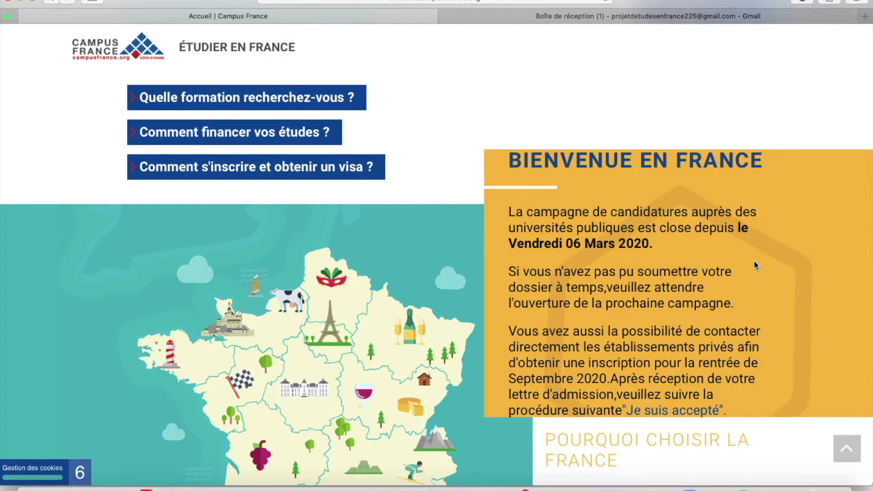
{"action": "scroll", "coordinate": [738, 272], "scroll_direction": "down", "scroll_amount": 10}
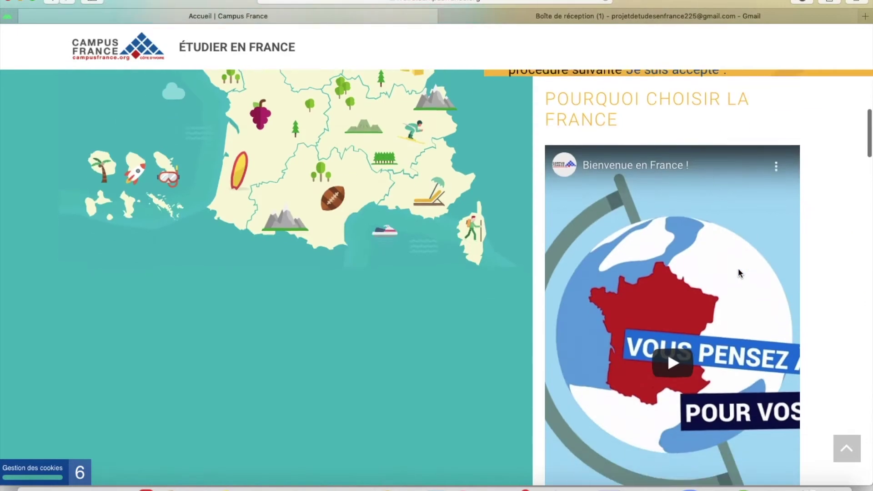
{"action": "scroll", "coordinate": [738, 268], "scroll_direction": "down", "scroll_amount": 5}
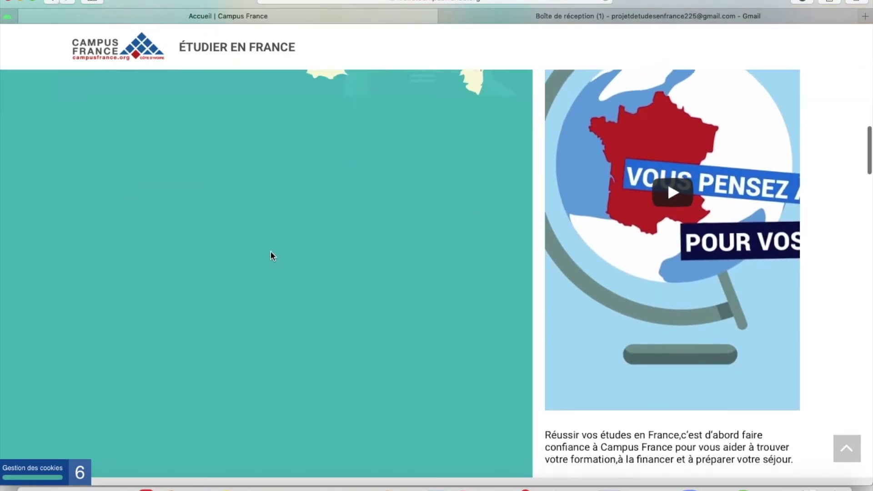
{"action": "scroll", "coordinate": [271, 251], "scroll_direction": "down", "scroll_amount": 5}
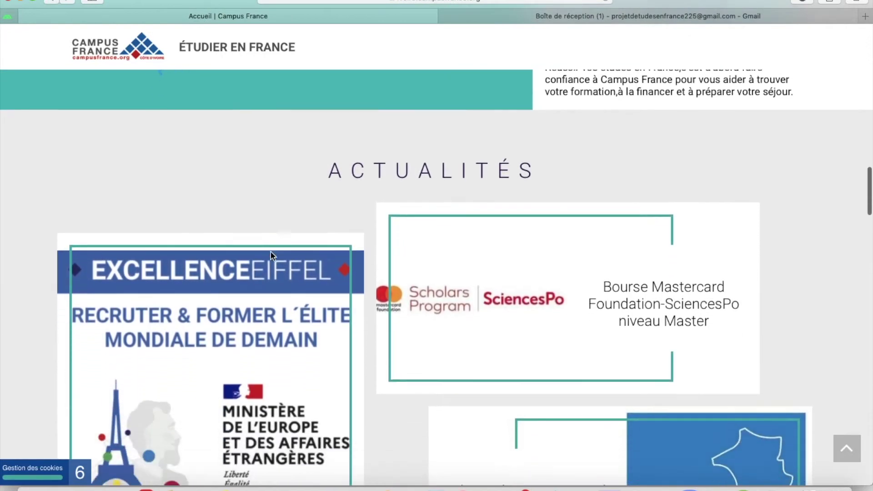
{"action": "scroll", "coordinate": [271, 254], "scroll_direction": "down", "scroll_amount": 9}
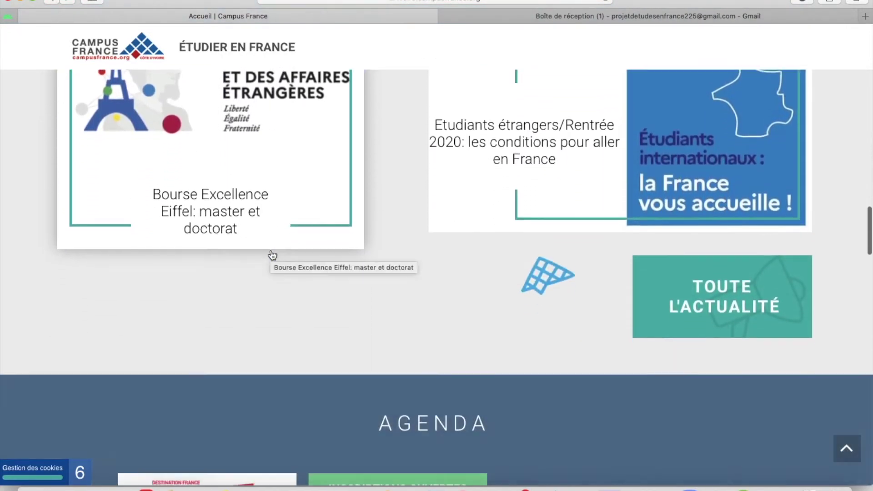
{"action": "scroll", "coordinate": [272, 254], "scroll_direction": "down", "scroll_amount": 10}
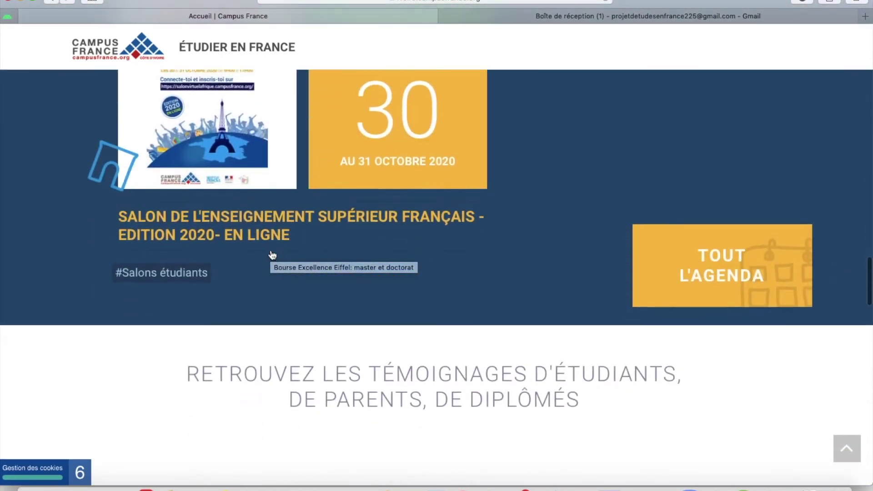
{"action": "scroll", "coordinate": [272, 255], "scroll_direction": "down", "scroll_amount": 15}
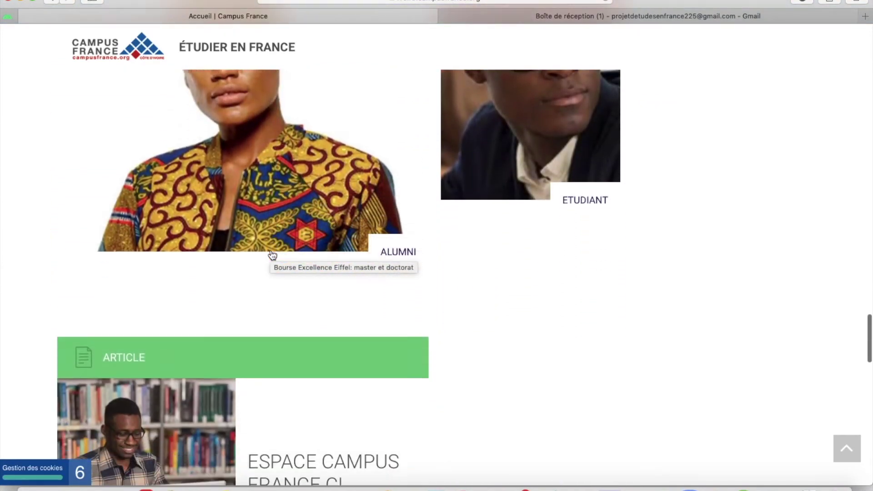
{"action": "scroll", "coordinate": [272, 254], "scroll_direction": "up", "scroll_amount": 20}
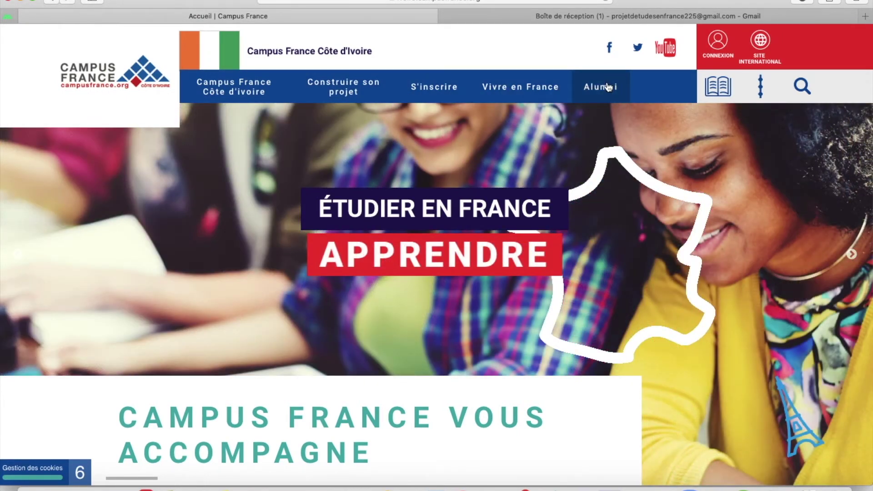
From the S'inscrire menu, open 'Je veux m'inscrire en Licence 1 à l'université'.
{"action": "left_click", "coordinate": [428, 93]}
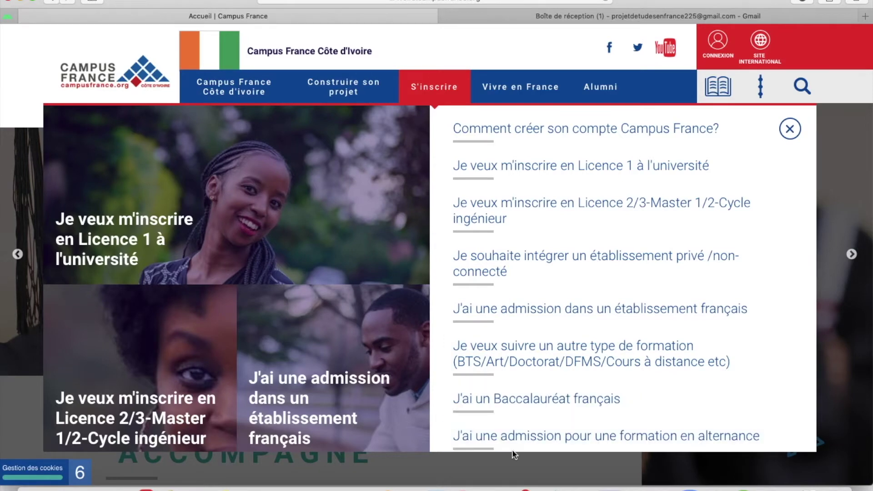
{"action": "left_click", "coordinate": [339, 278]}
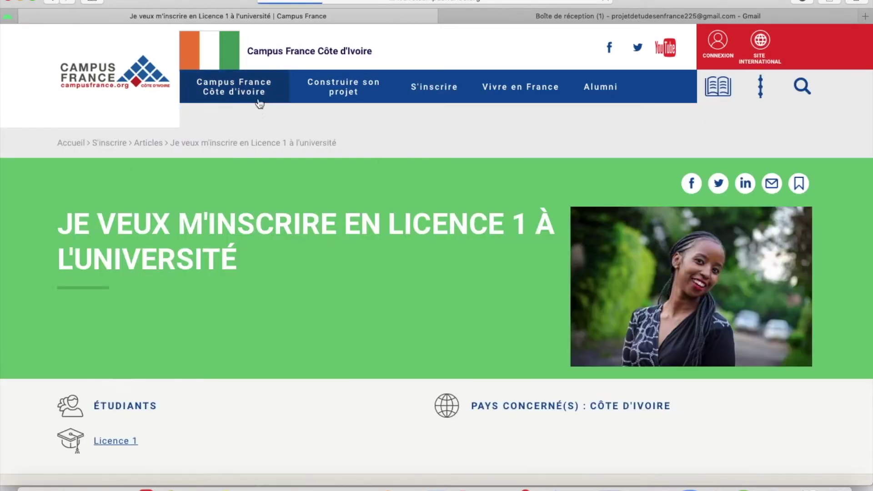
{"action": "scroll", "coordinate": [260, 267], "scroll_direction": "down", "scroll_amount": 15}
{"action": "scroll", "coordinate": [260, 268], "scroll_direction": "up", "scroll_amount": 12}
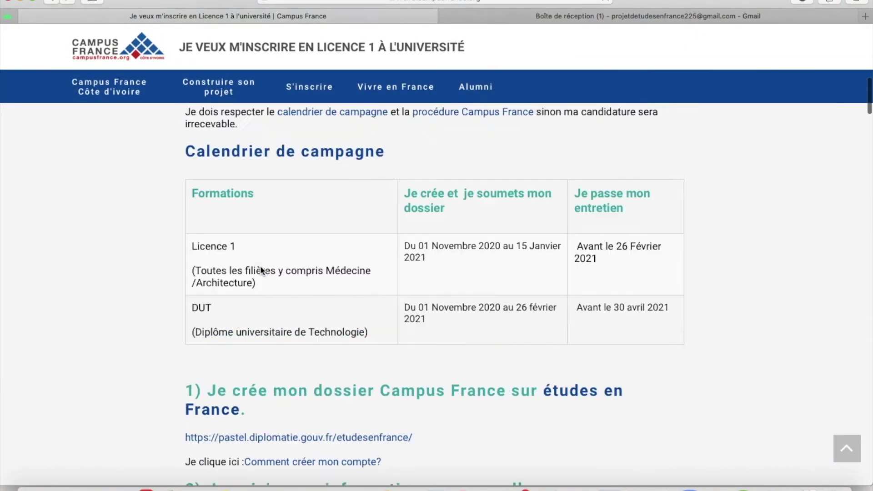
{"action": "scroll", "coordinate": [259, 265], "scroll_direction": "up", "scroll_amount": 5}
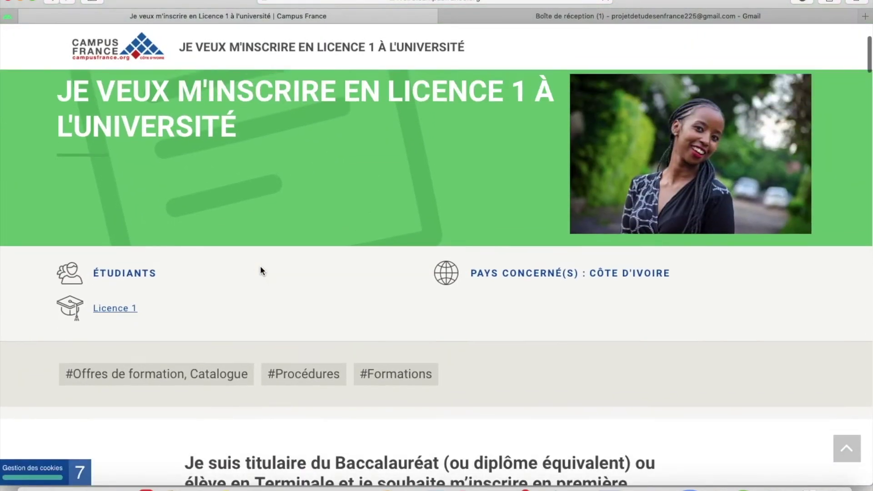
{"action": "scroll", "coordinate": [260, 266], "scroll_direction": "down", "scroll_amount": 6}
{"action": "scroll", "coordinate": [260, 266], "scroll_direction": "down", "scroll_amount": 4}
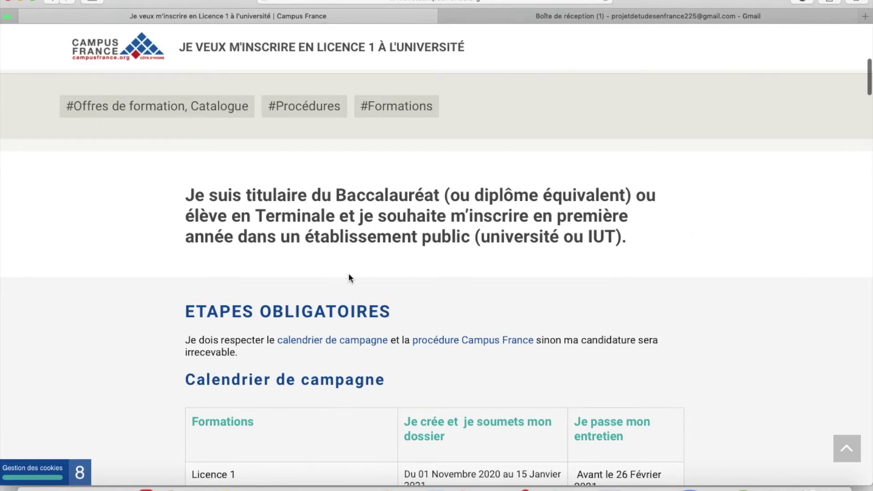
{"action": "scroll", "coordinate": [350, 277], "scroll_direction": "down", "scroll_amount": 3}
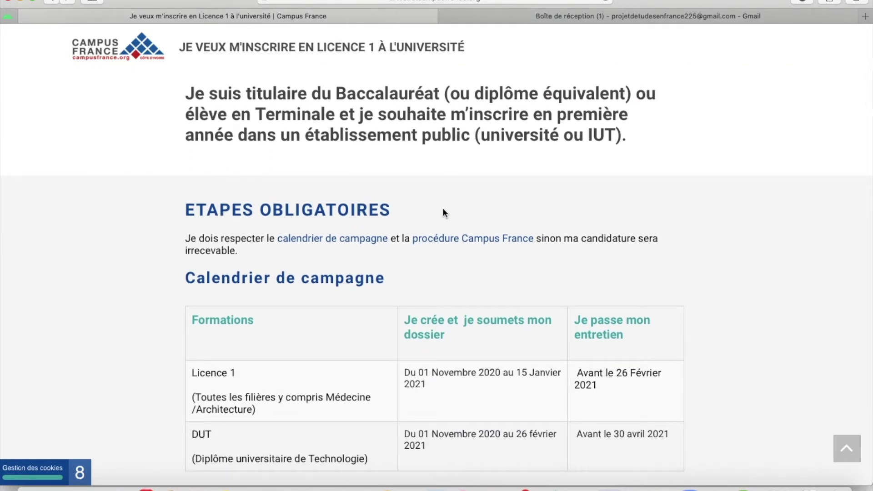
{"action": "scroll", "coordinate": [443, 210], "scroll_direction": "down", "scroll_amount": 3}
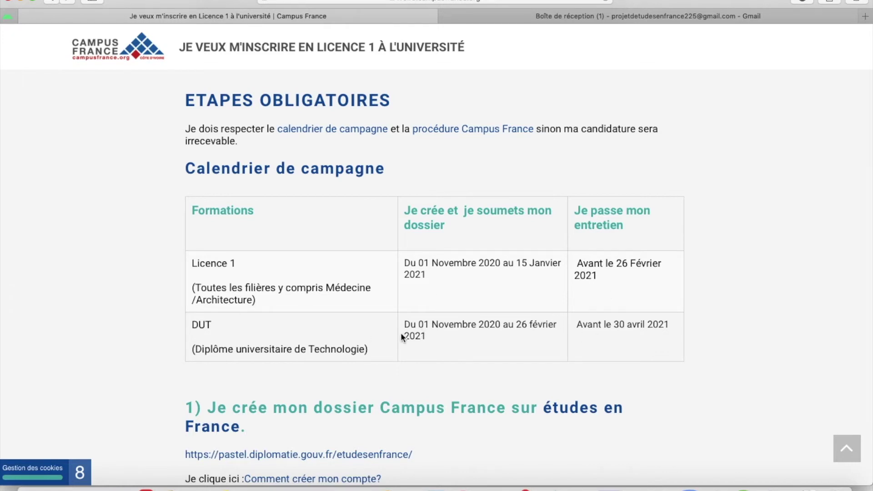
{"action": "scroll", "coordinate": [632, 327], "scroll_direction": "down", "scroll_amount": 5}
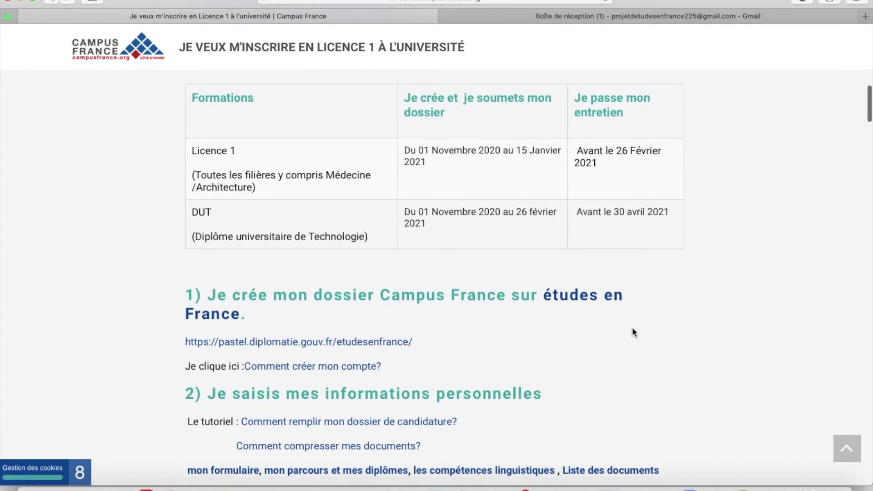
{"action": "scroll", "coordinate": [632, 329], "scroll_direction": "up", "scroll_amount": 3}
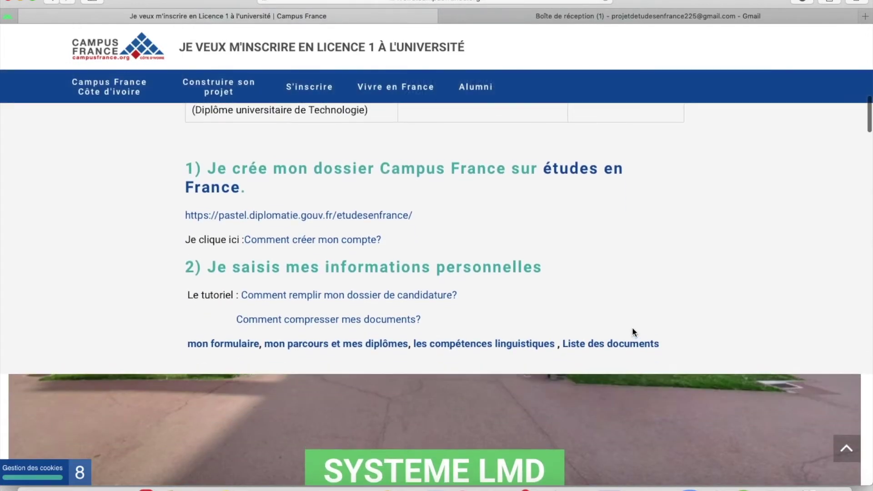
{"action": "scroll", "coordinate": [632, 327], "scroll_direction": "up", "scroll_amount": 2}
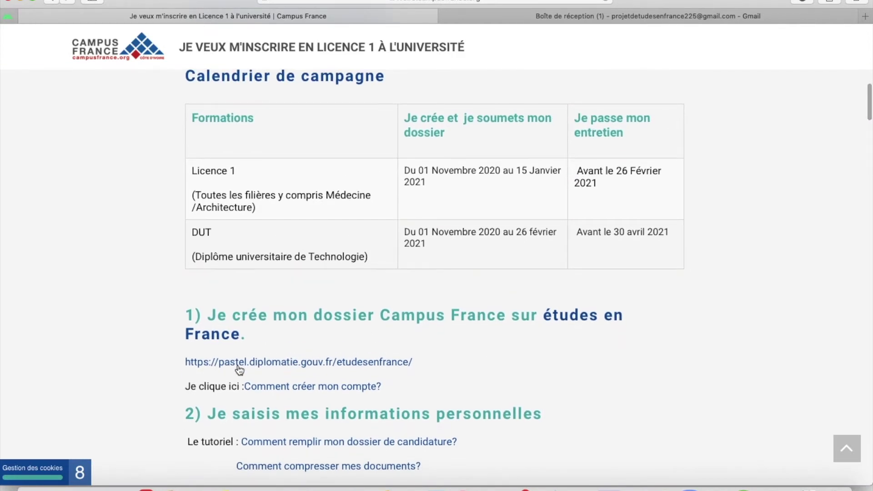
{"action": "left_click", "coordinate": [305, 366]}
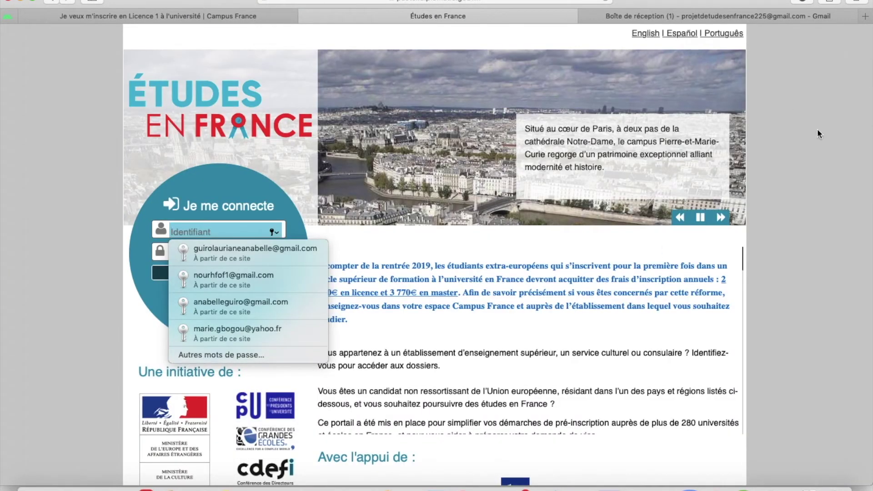
{"action": "left_click", "coordinate": [798, 166]}
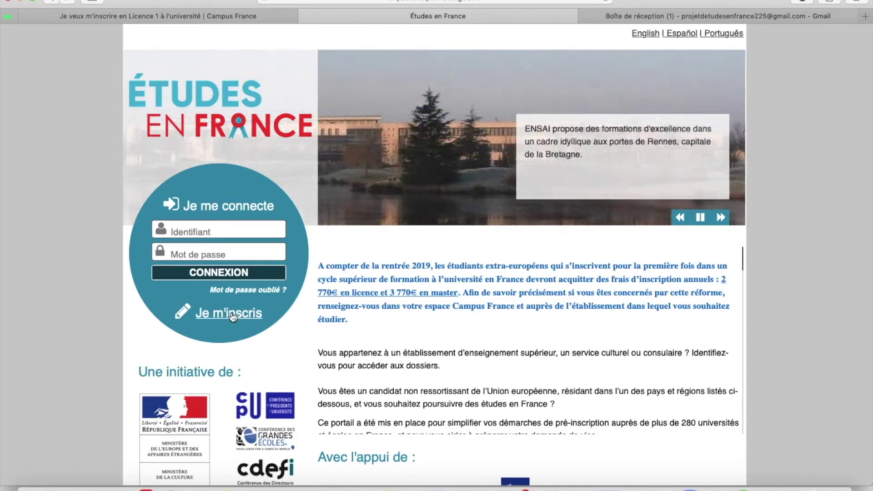
{"action": "left_click", "coordinate": [232, 317]}
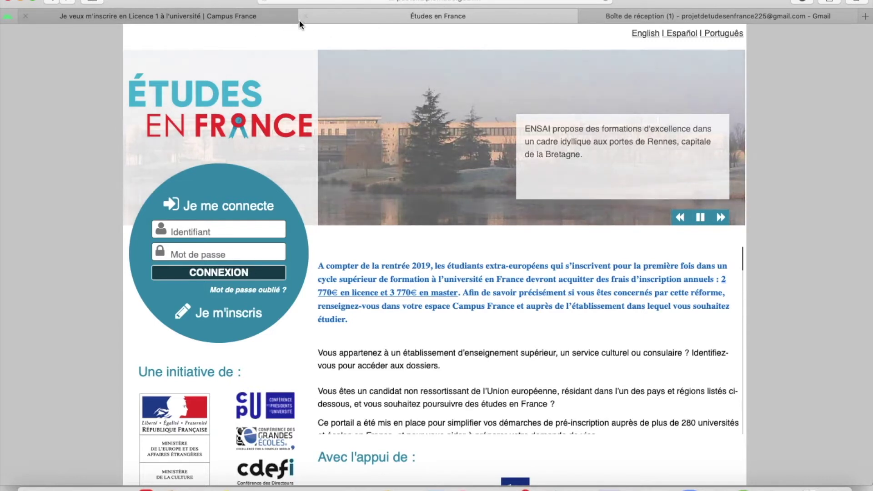
{"action": "left_click", "coordinate": [306, 16]}
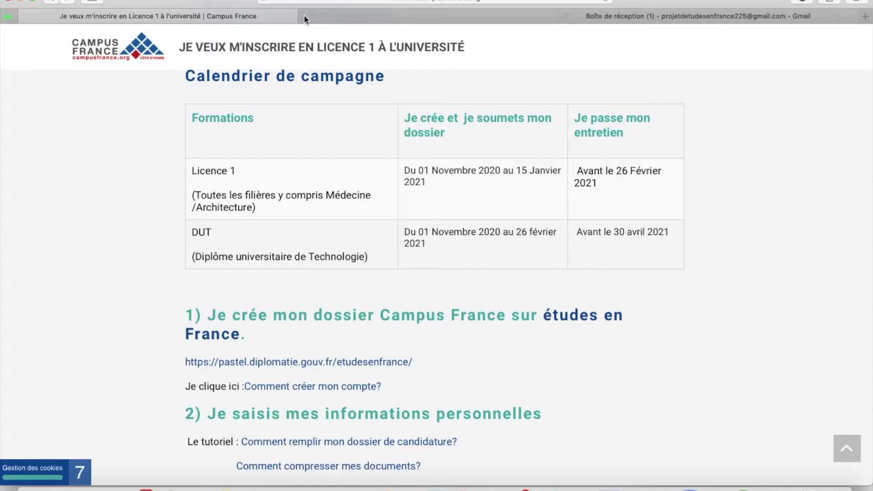
Go back to Google and search for 'mes etudes en france'.
{"action": "left_click", "coordinate": [50, 1]}
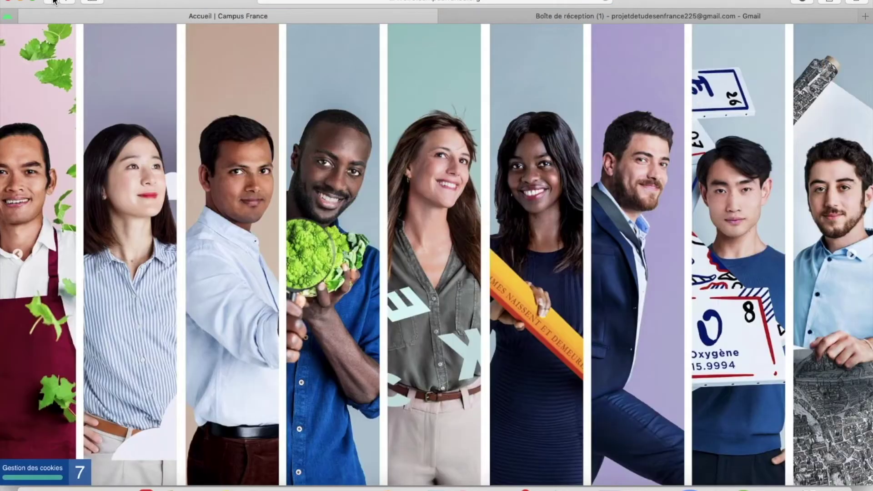
{"action": "left_click", "coordinate": [52, 1]}
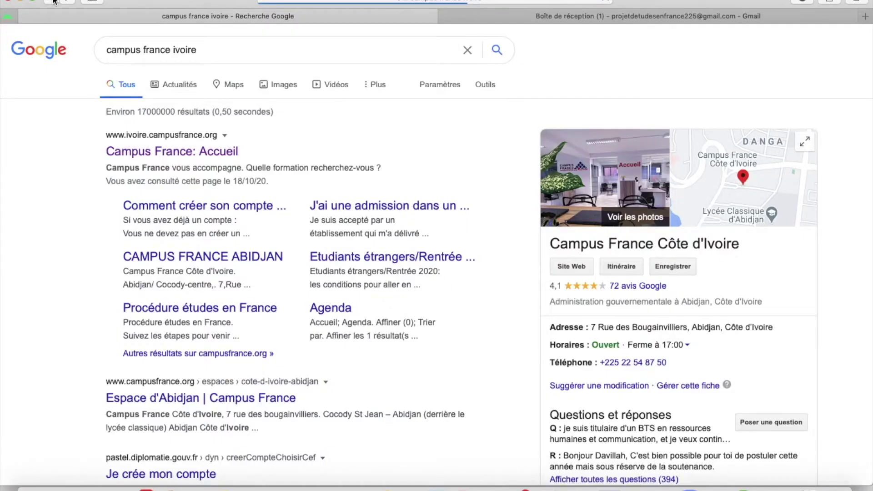
{"action": "left_click", "coordinate": [467, 50]}
{"action": "type", "text": "mes et"}
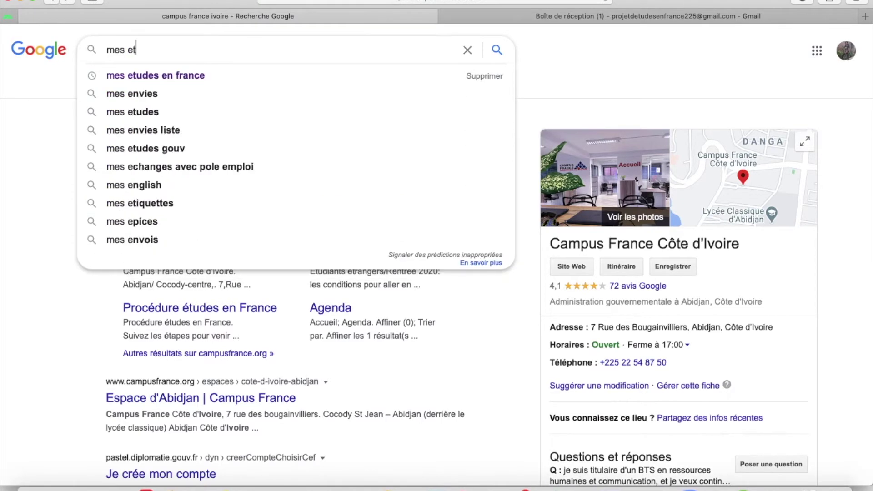
{"action": "type", "text": "udes en fr"}
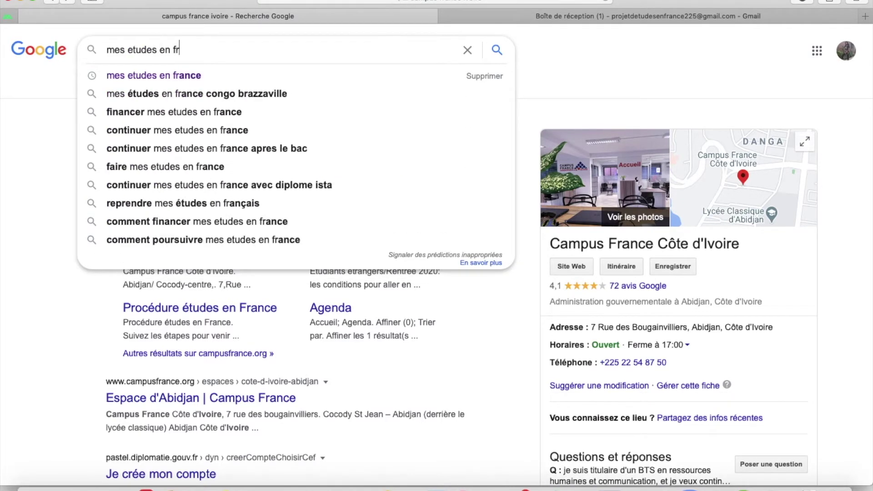
{"action": "type", "text": "ance"}
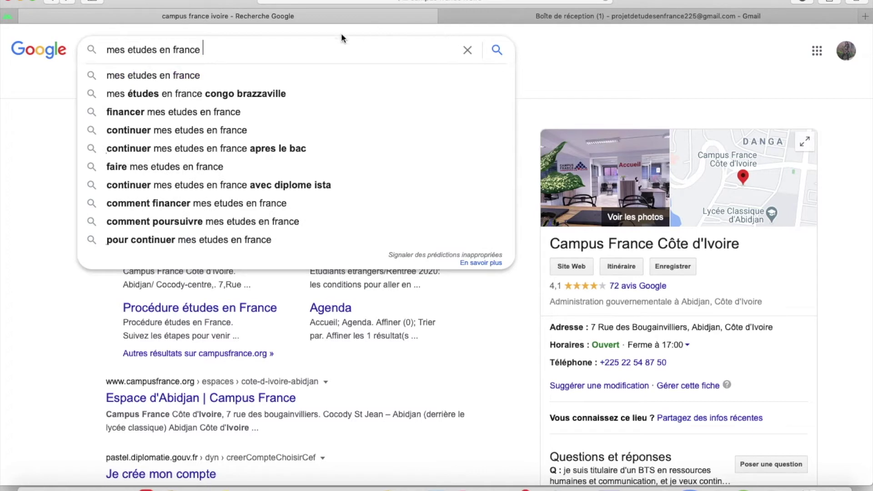
{"action": "key", "text": "Return"}
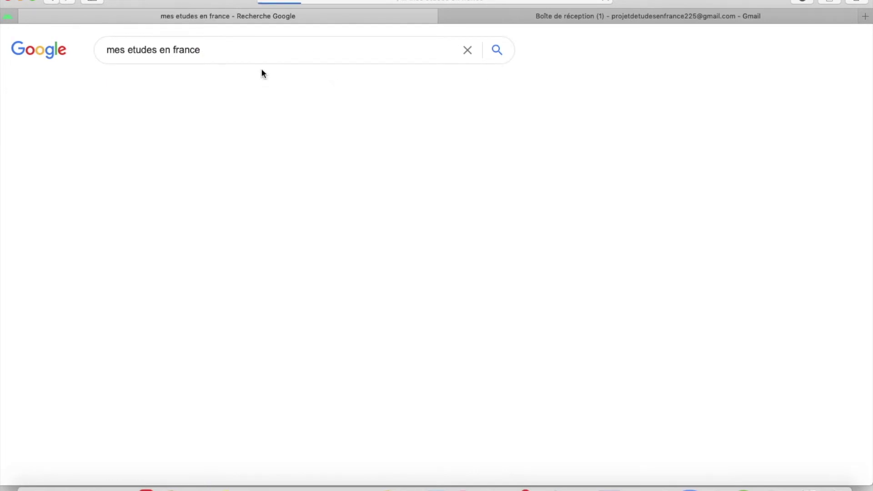
{"action": "scroll", "coordinate": [261, 68], "scroll_direction": "down", "scroll_amount": 1}
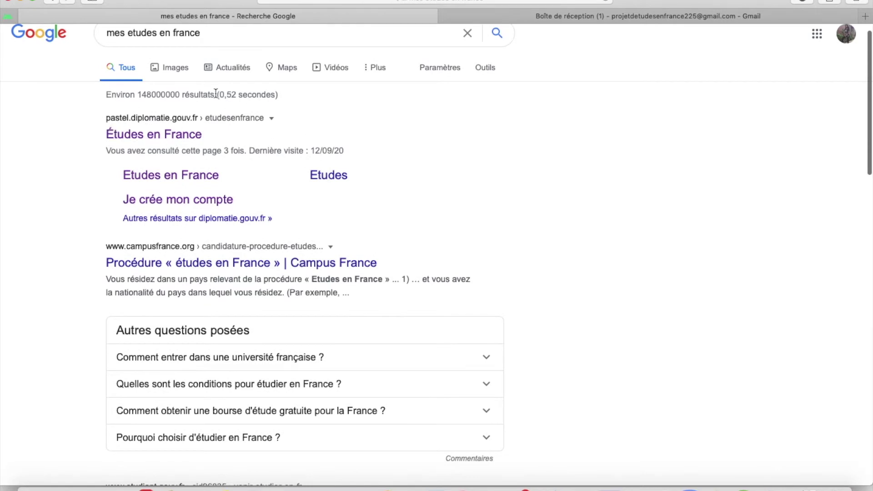
Open the 'Je crée mon compte' page and expand the Mon Espace Campus France list.
{"action": "left_click", "coordinate": [154, 202]}
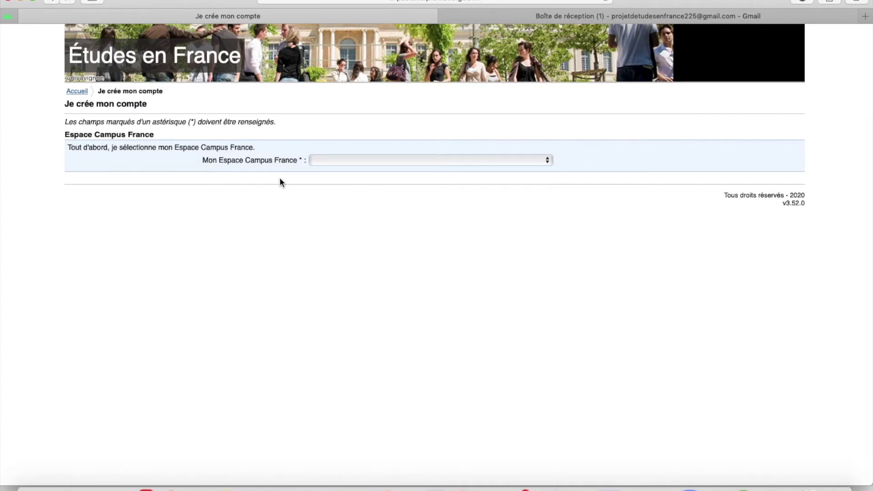
{"action": "left_click", "coordinate": [378, 162]}
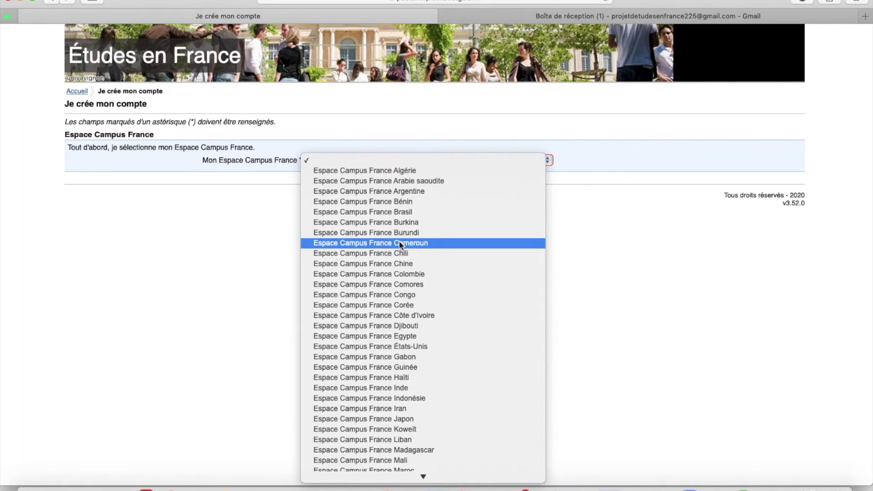
{"action": "scroll", "coordinate": [399, 240], "scroll_direction": "down", "scroll_amount": 5}
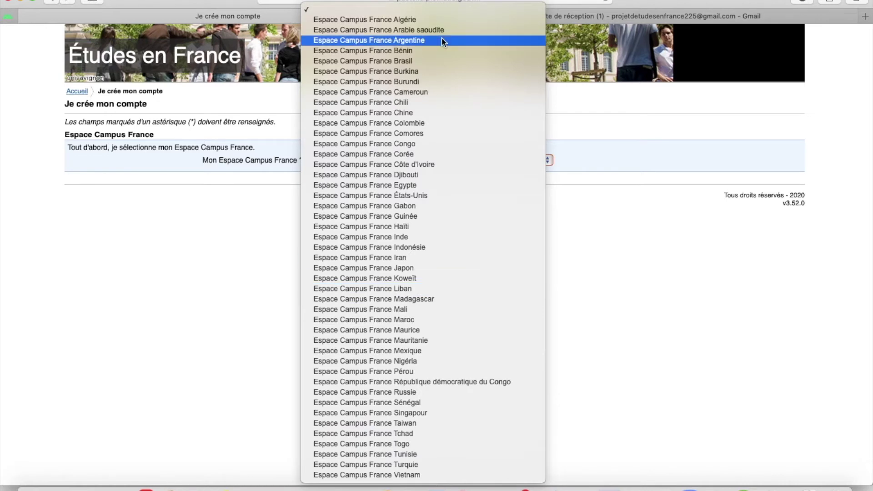
Choose the Campus France Côte d'Ivoire space and enter the applicant's Gmail address.
{"action": "left_click", "coordinate": [417, 165]}
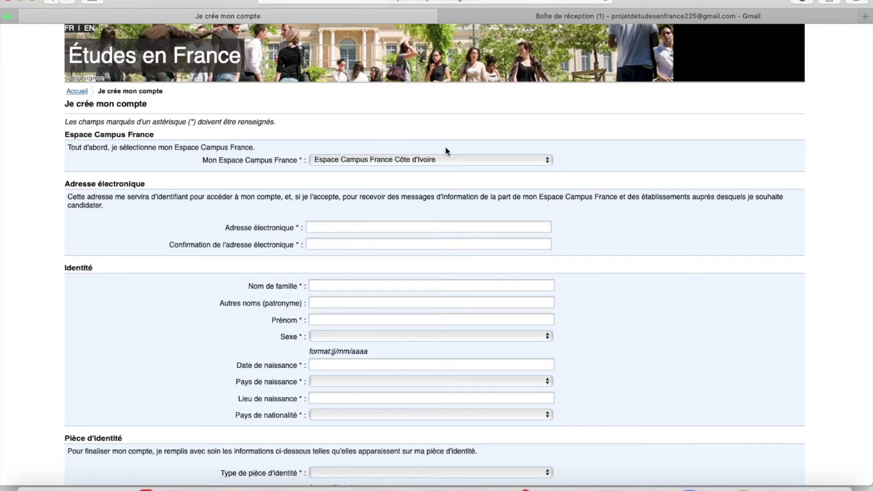
{"action": "left_click", "coordinate": [319, 226]}
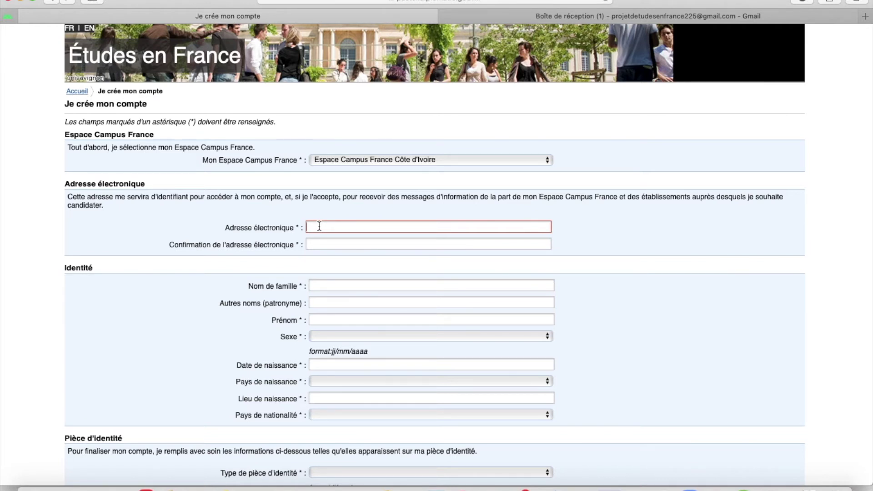
{"action": "left_click", "coordinate": [232, 246]}
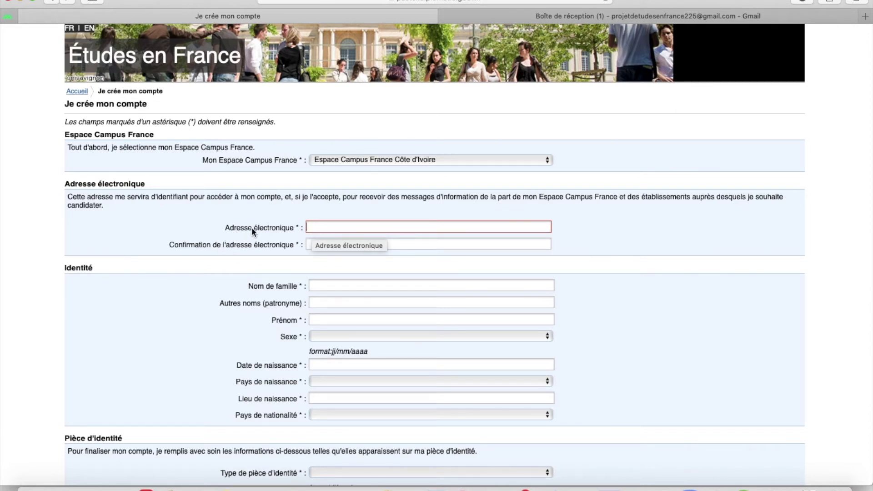
{"action": "left_click", "coordinate": [326, 226]}
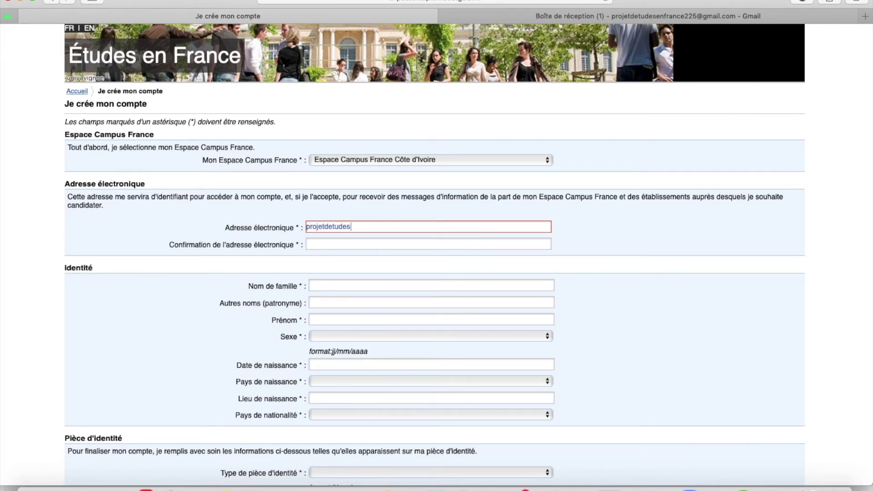
Repeat the same Gmail address in the confirmation field, fixing the '.vom' typo.
{"action": "left_click", "coordinate": [336, 246]}
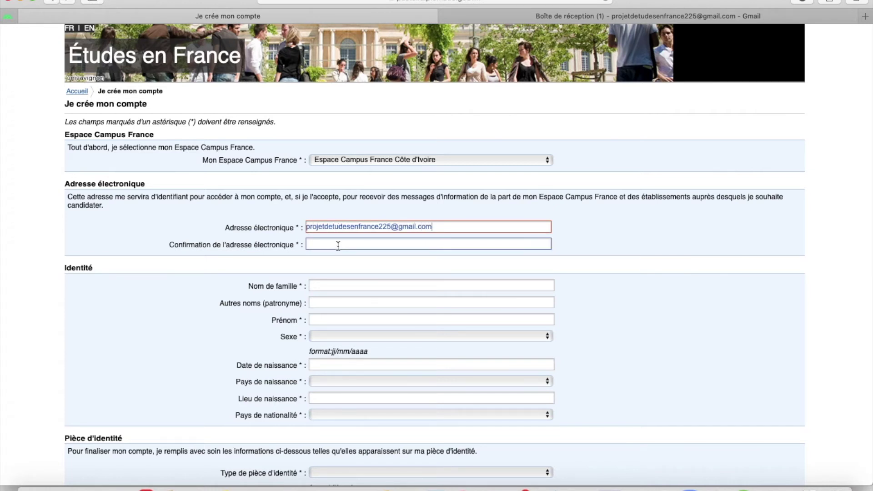
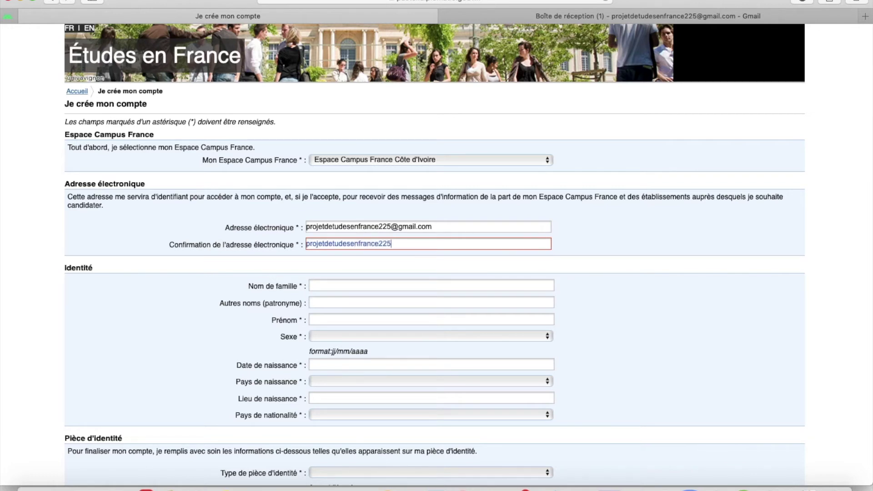
{"action": "scroll", "coordinate": [337, 240], "scroll_direction": "down", "scroll_amount": 3}
Enter the applicant's family name in Nom de famille.
{"action": "scroll", "coordinate": [337, 240], "scroll_direction": "down", "scroll_amount": 2}
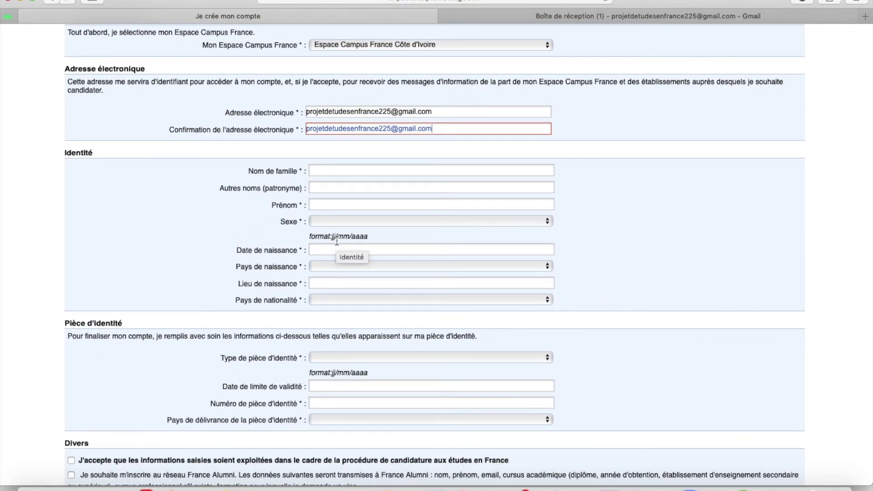
{"action": "scroll", "coordinate": [336, 237], "scroll_direction": "down", "scroll_amount": 2}
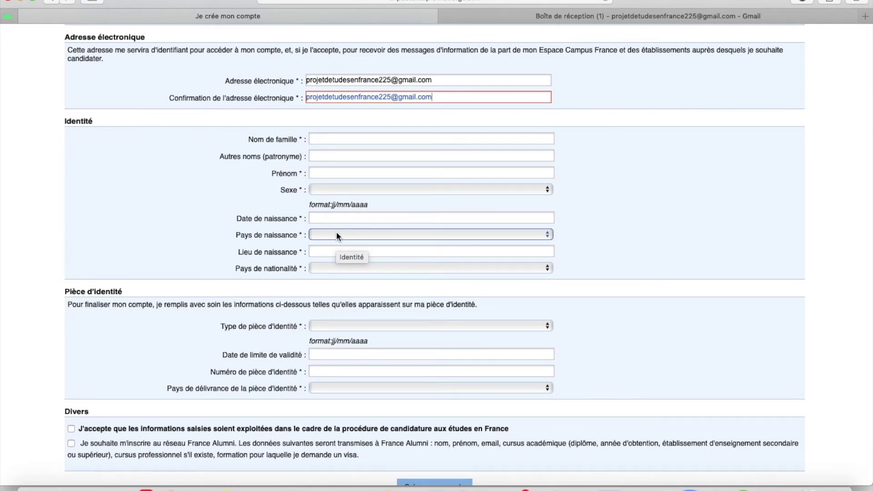
{"action": "scroll", "coordinate": [336, 235], "scroll_direction": "down", "scroll_amount": 2}
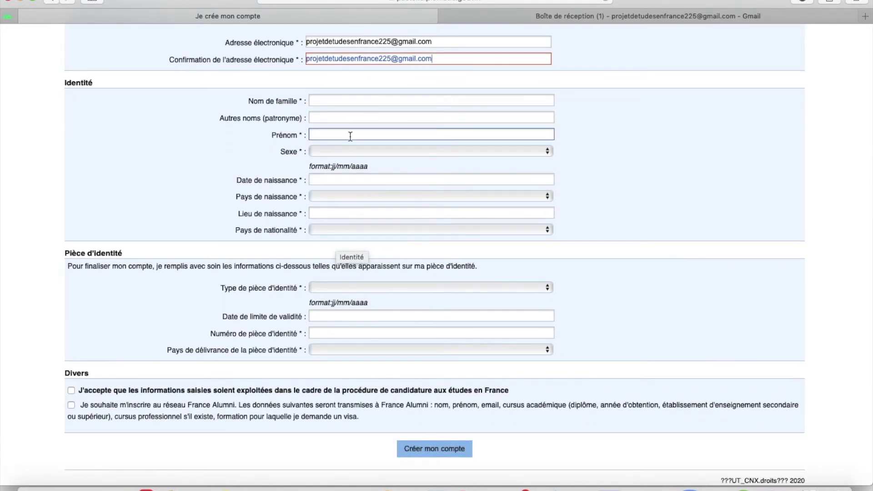
{"action": "left_click", "coordinate": [343, 100]}
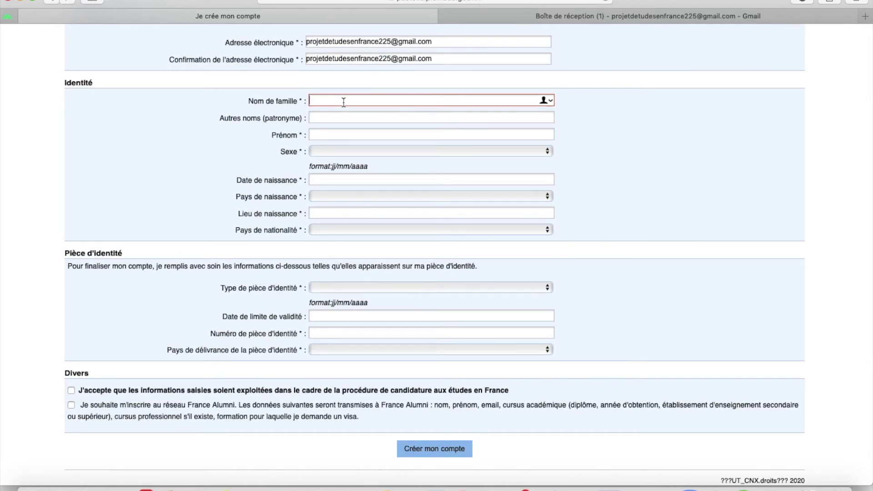
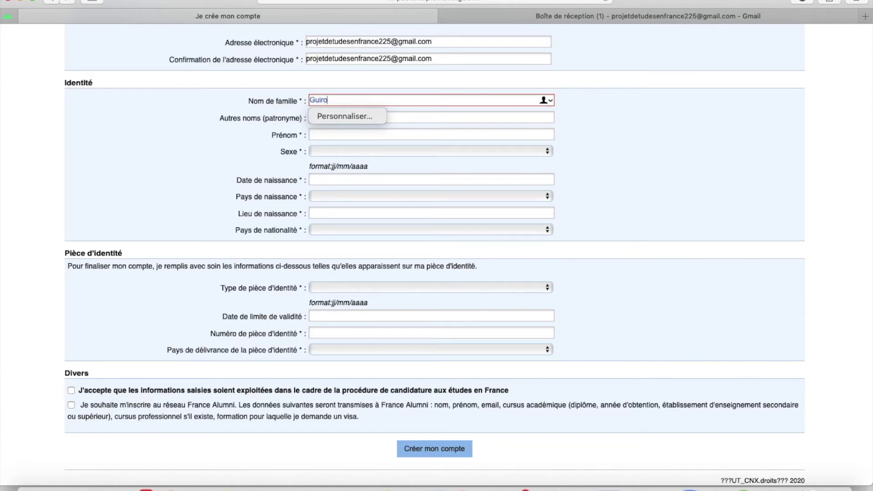
{"action": "left_click", "coordinate": [647, 116]}
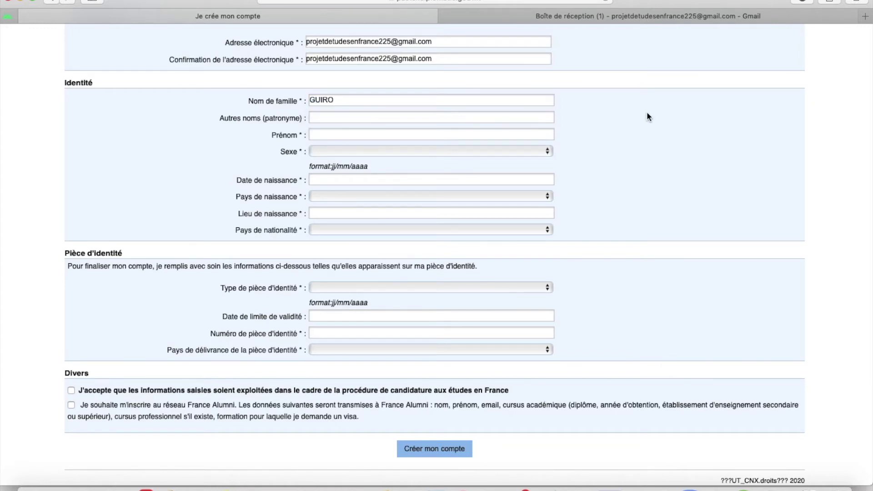
Leave Autres noms empty, clearing the text typed there.
{"action": "left_click", "coordinate": [330, 118]}
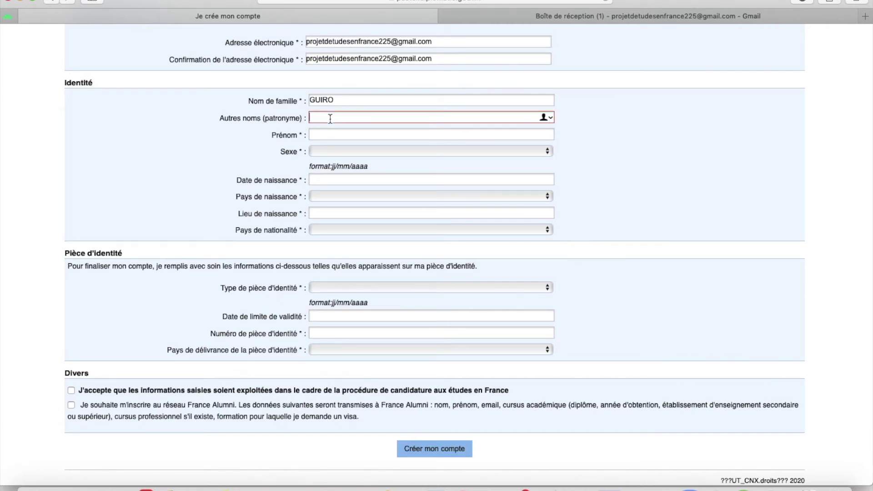
{"action": "type", "text": "gninaan"}
{"action": "key", "text": "BackSpace"}
{"action": "key", "text": "BackSpace"}
{"action": "type", "text": "nan"}
{"action": "key", "text": "BackSpace"}
{"action": "key", "text": "BackSpace"}
{"action": "key", "text": "BackSpace"}
{"action": "key", "text": "BackSpace"}
{"action": "key", "text": "BackSpace"}
{"action": "key", "text": "BackSpace"}
{"action": "key", "text": "BackSpace"}
{"action": "key", "text": "BackSpace"}
Enter the applicant's three first names in Prénom.
{"action": "left_click", "coordinate": [319, 135]}
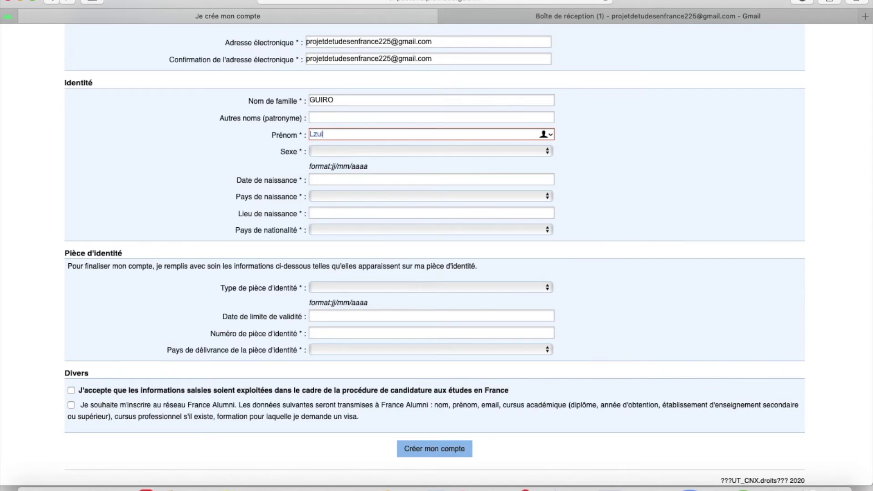
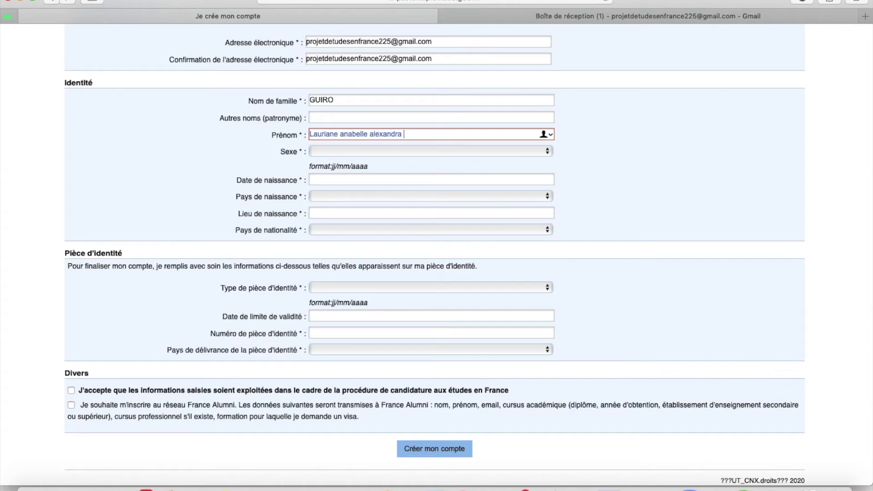
Set Sexe to Féminin and enter the applicant's date of birth.
{"action": "left_click", "coordinate": [318, 149]}
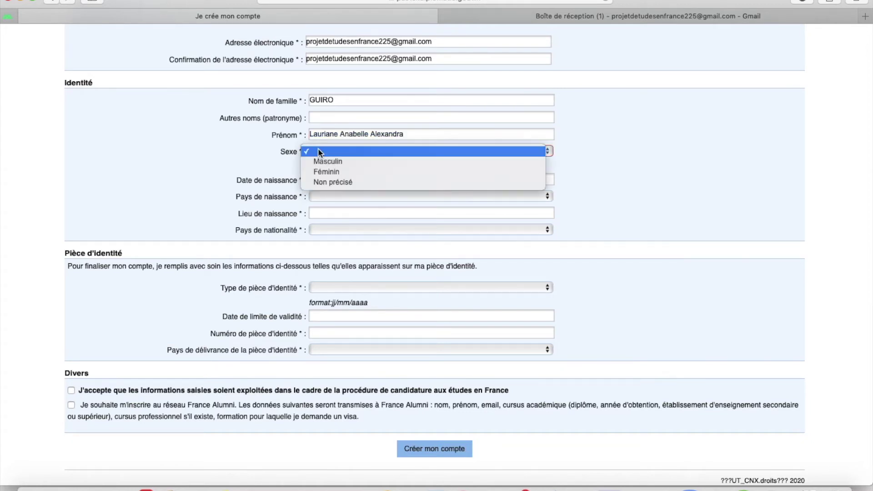
{"action": "left_click", "coordinate": [323, 172]}
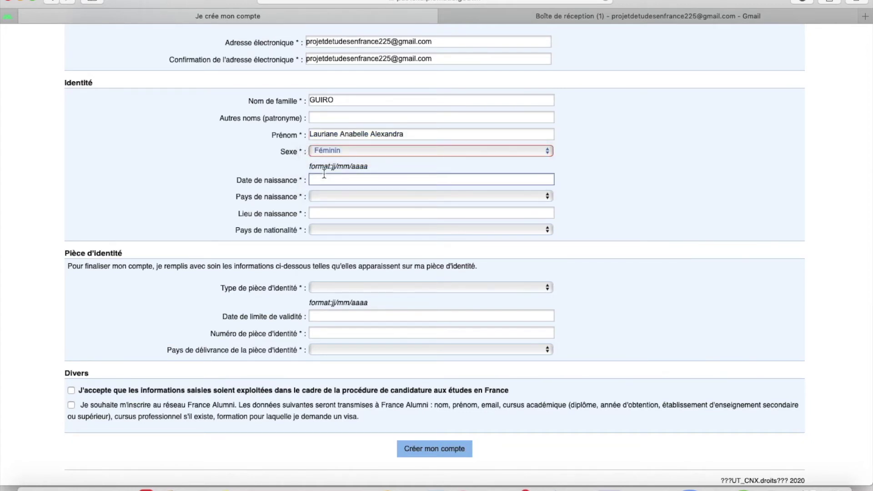
{"action": "left_click", "coordinate": [322, 182]}
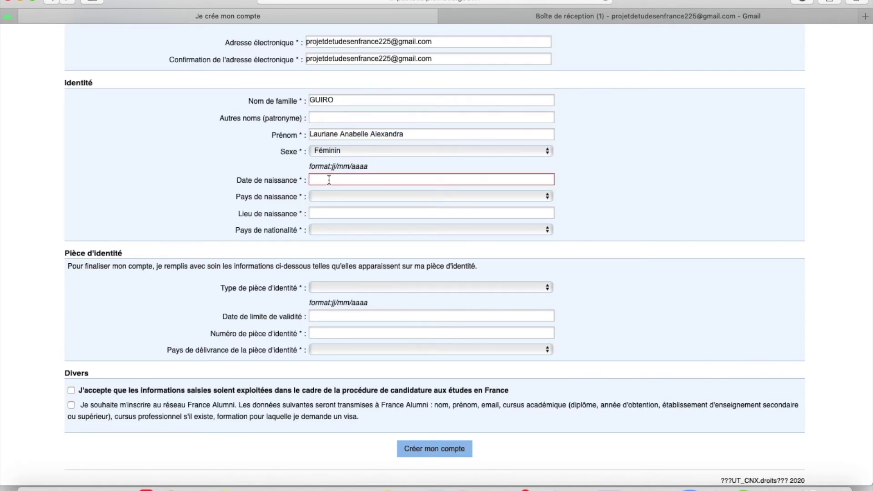
{"action": "scroll", "coordinate": [382, 172], "scroll_direction": "down", "scroll_amount": 1}
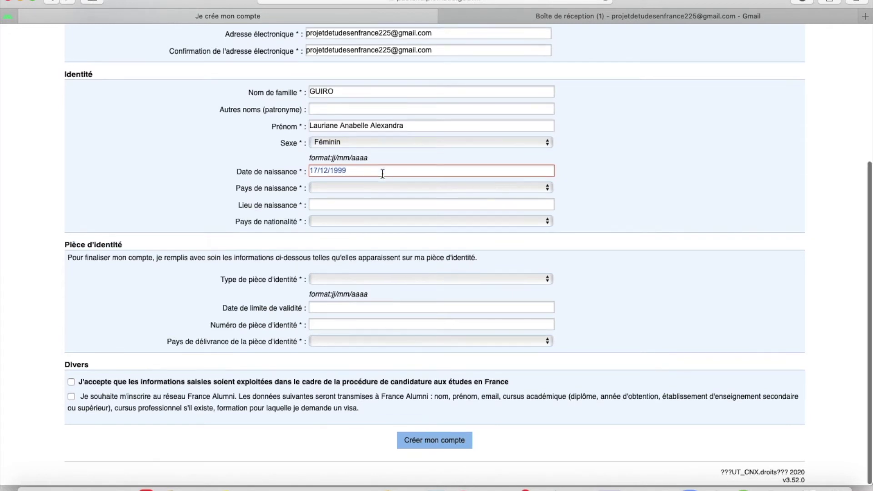
Set the birth country to Côte d'Ivoire and the place of birth to Abidjan.
{"action": "left_click", "coordinate": [314, 190]}
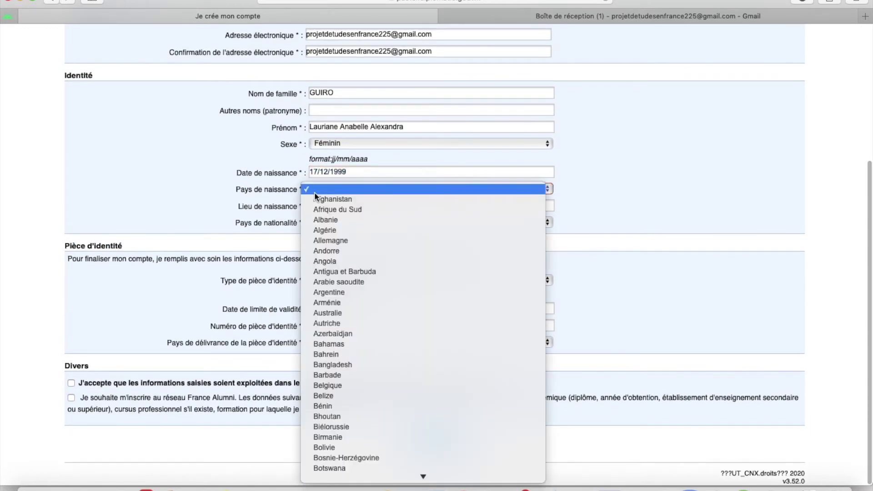
{"action": "scroll", "coordinate": [366, 313], "scroll_direction": "down", "scroll_amount": 10}
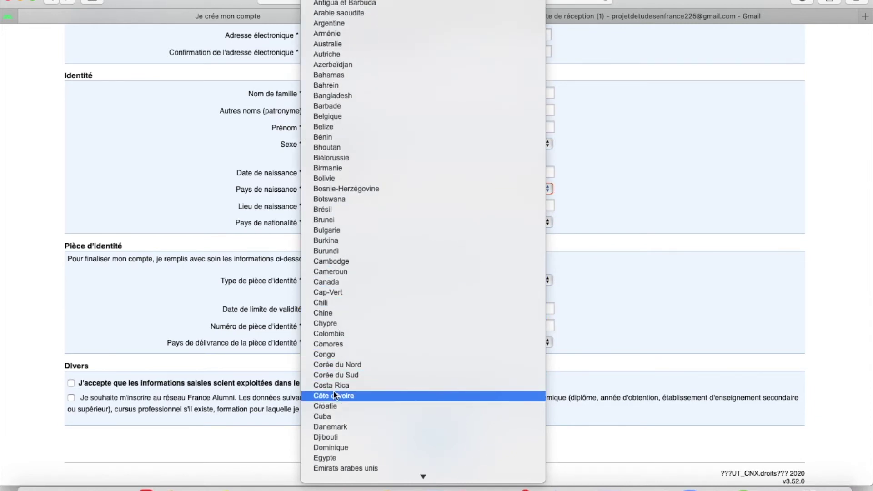
{"action": "left_click", "coordinate": [334, 395]}
{"action": "left_click", "coordinate": [357, 206]}
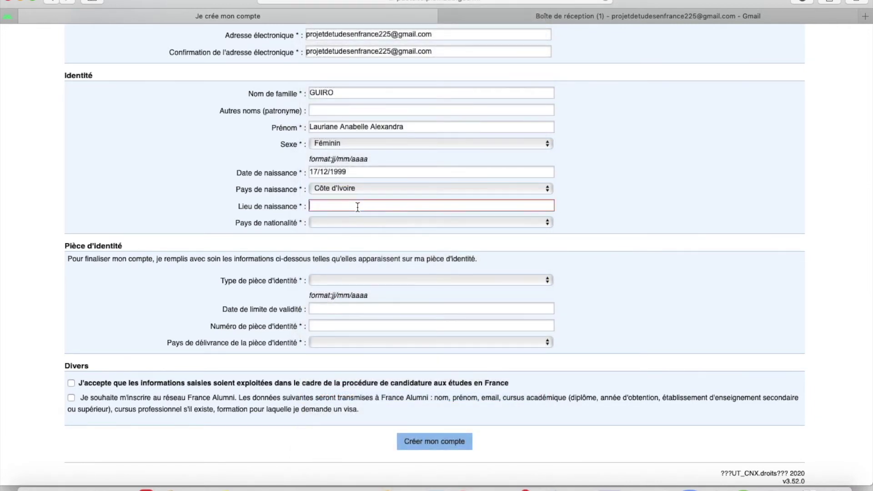
{"action": "type", "text": "abidjan"}
Set Pays de nationalité to Côte d'Ivoire.
{"action": "left_click", "coordinate": [341, 224]}
{"action": "scroll", "coordinate": [345, 339], "scroll_direction": "down", "scroll_amount": 10}
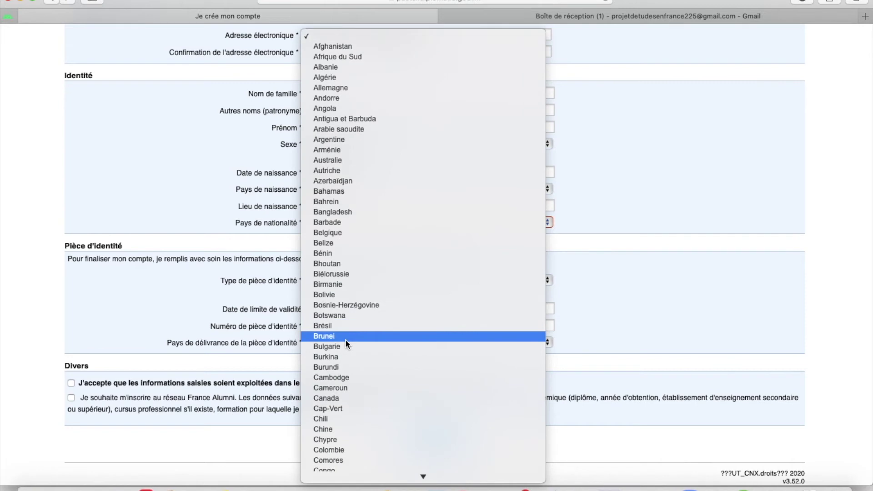
{"action": "scroll", "coordinate": [345, 339], "scroll_direction": "down", "scroll_amount": 1}
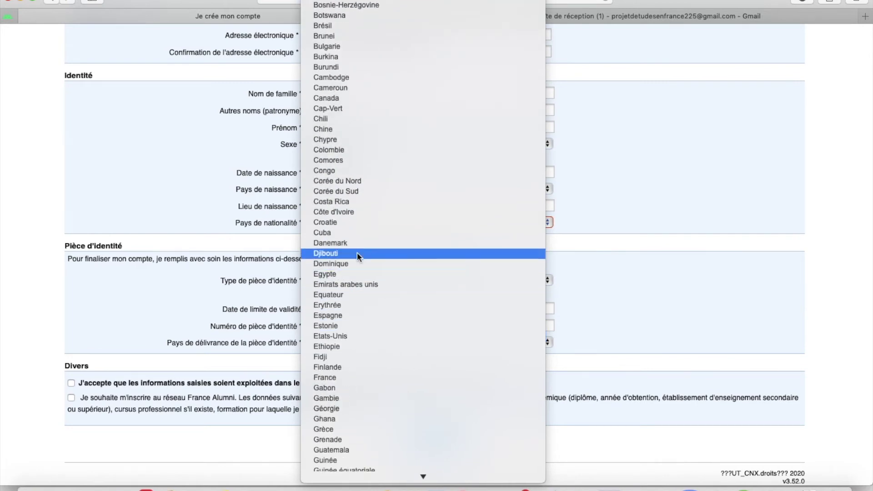
{"action": "left_click", "coordinate": [384, 212]}
{"action": "scroll", "coordinate": [382, 207], "scroll_direction": "down", "scroll_amount": 1}
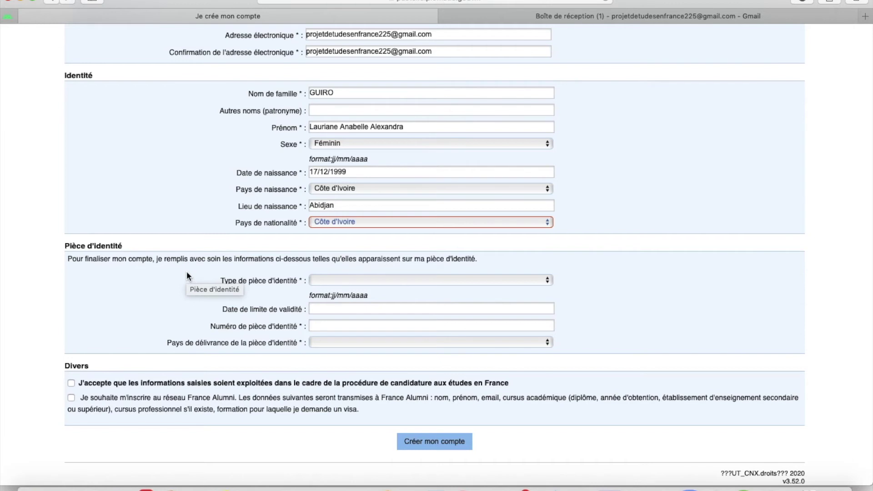
Choose Passeport as the identity document type, valid until 14/06/2025.
{"action": "left_click", "coordinate": [373, 285]}
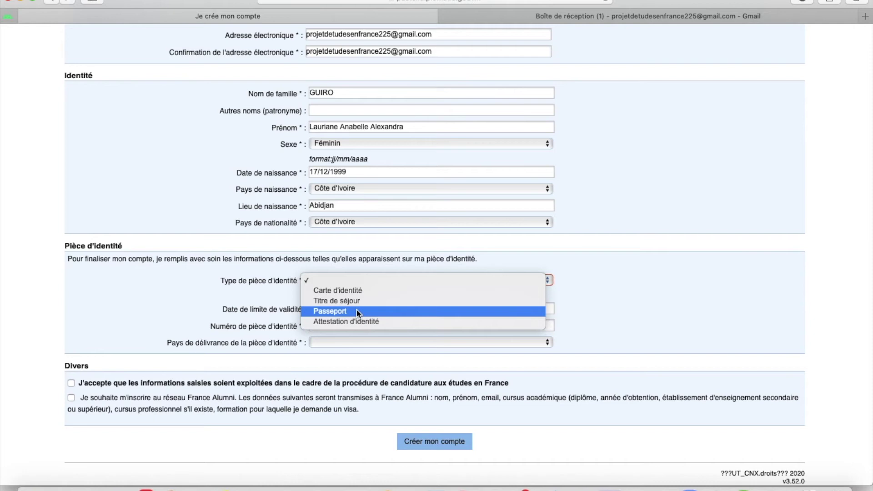
{"action": "left_click", "coordinate": [357, 309]}
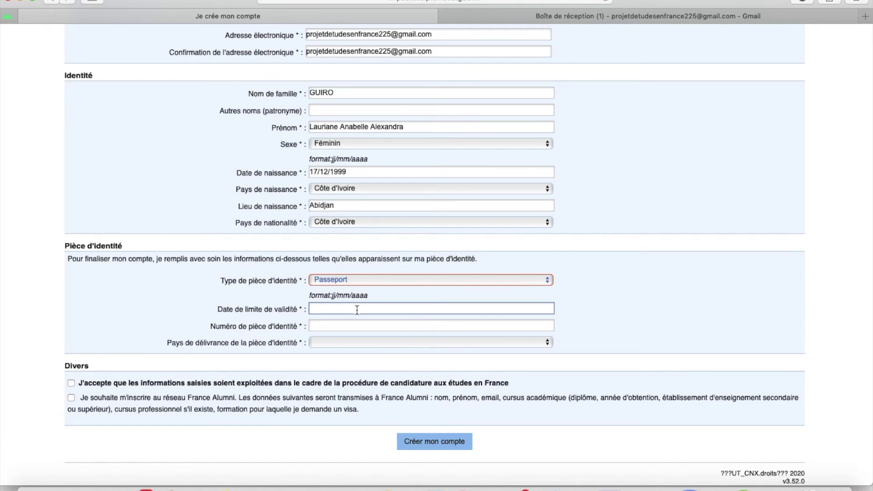
{"action": "left_click", "coordinate": [357, 310]}
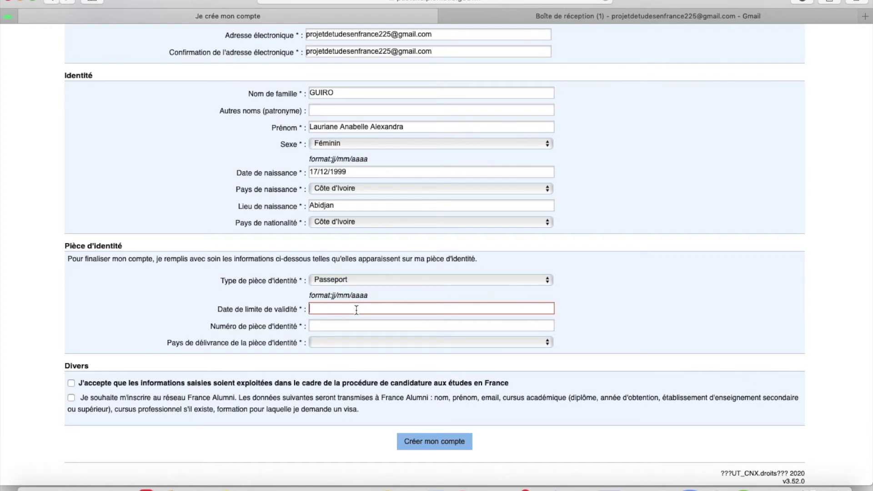
{"action": "type", "text": "14/06/2025"}
{"action": "left_click", "coordinate": [362, 324]}
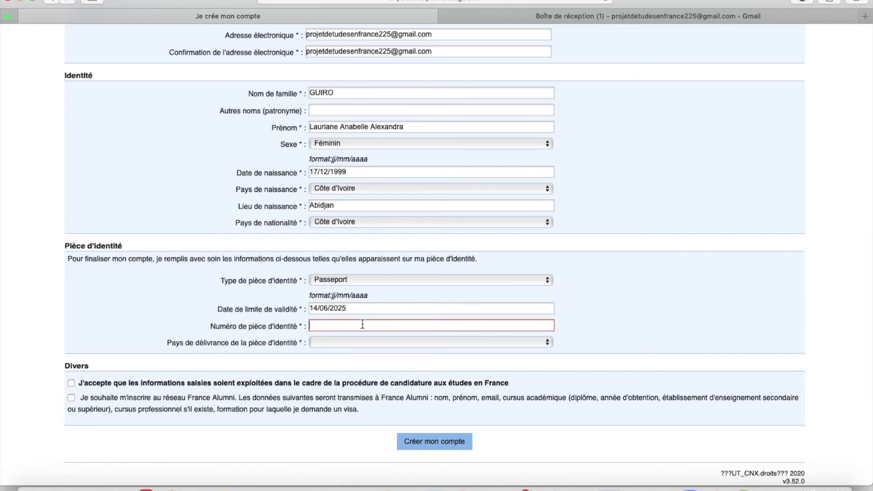
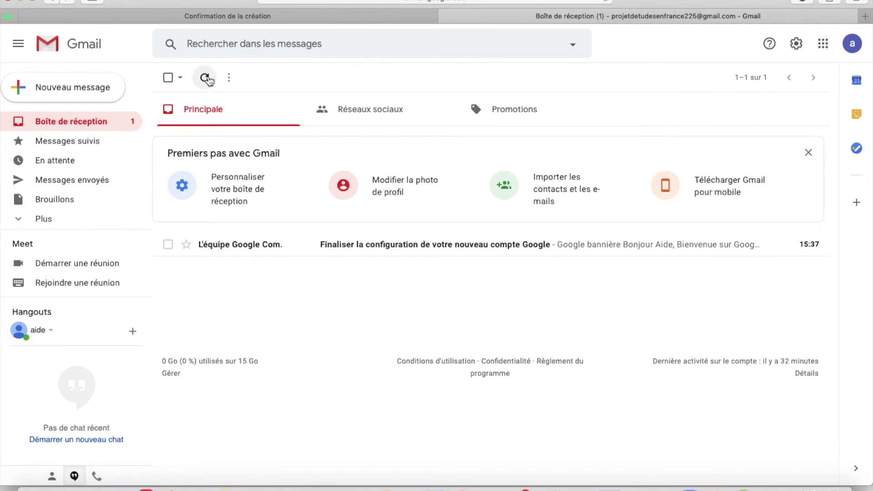
Refresh the Gmail inbox and check which Google account is signed in.
{"action": "left_click", "coordinate": [205, 78]}
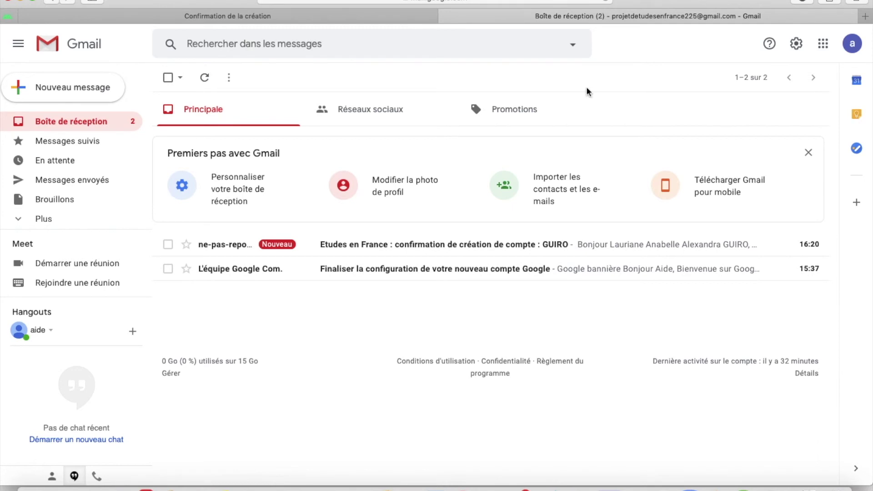
{"action": "left_click", "coordinate": [852, 44]}
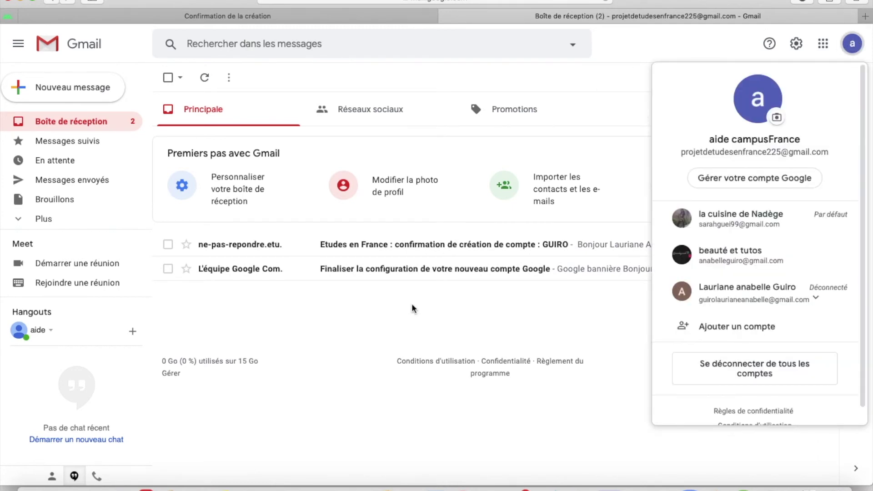
{"action": "left_click", "coordinate": [423, 300]}
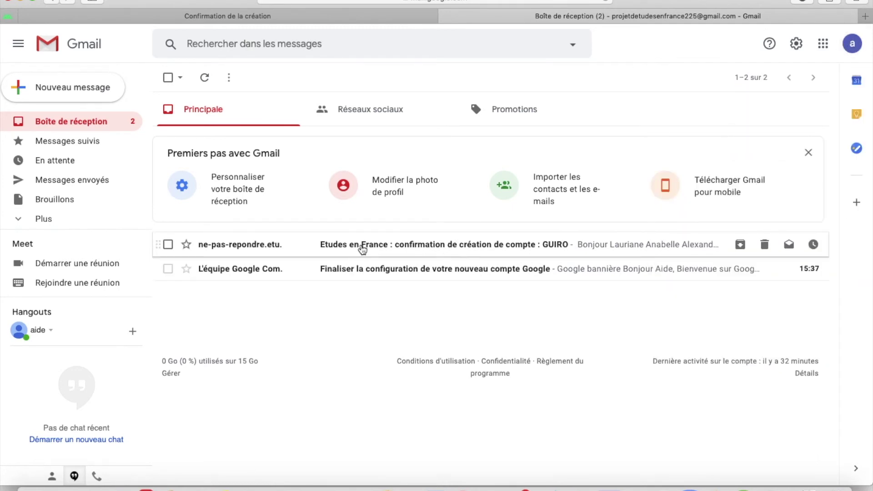
Open the 'Etudes en France : confirmation de création de compte' email and follow its confirmation link.
{"action": "left_click", "coordinate": [362, 246]}
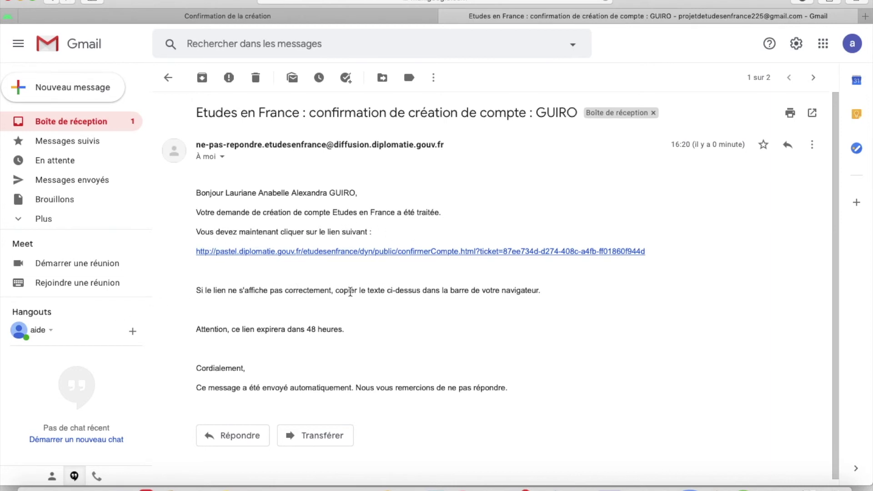
{"action": "left_click", "coordinate": [347, 252]}
{"action": "left_click", "coordinate": [366, 140]}
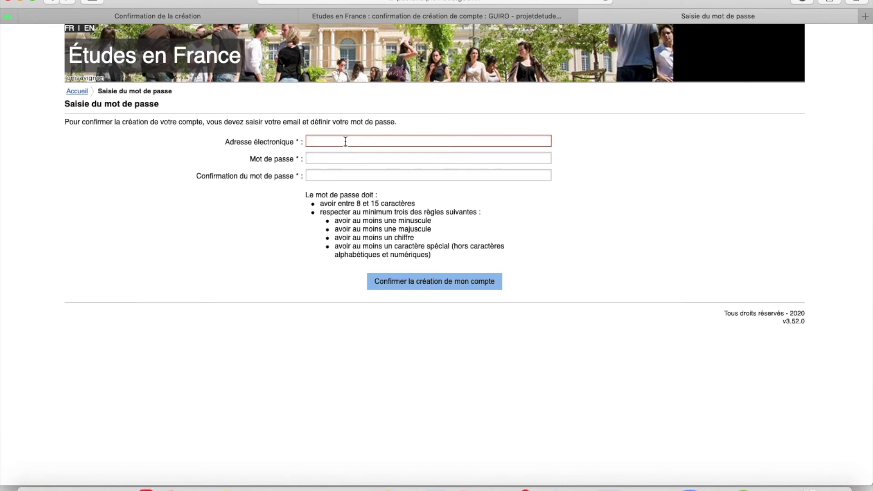
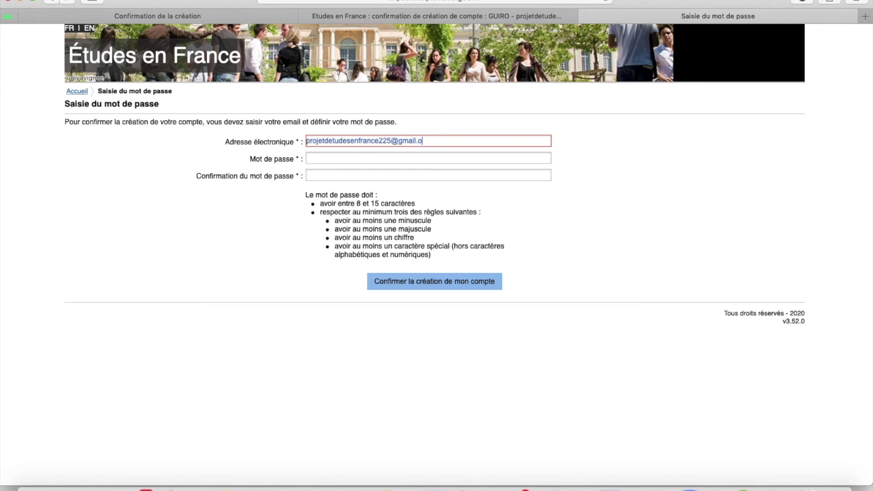
Enter the account e-mail address, decline Safari's suggested password, and type a chosen password in both fields.
{"action": "left_click", "coordinate": [321, 158]}
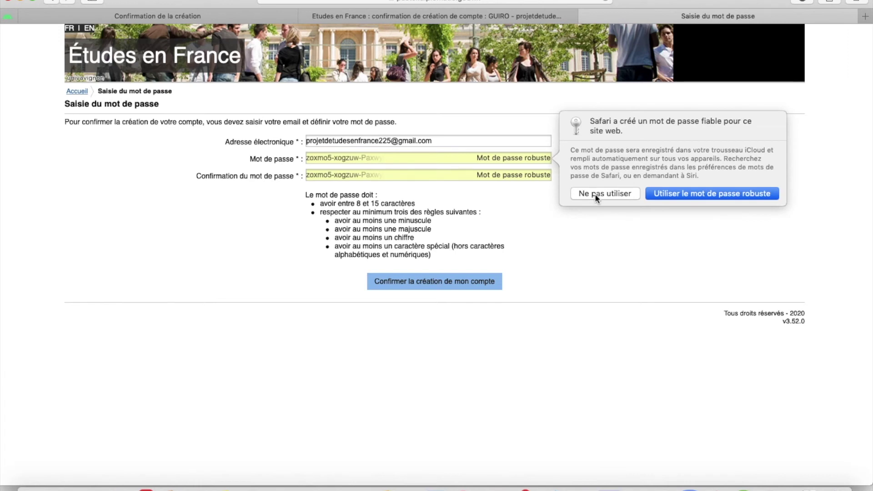
{"action": "left_click", "coordinate": [595, 193]}
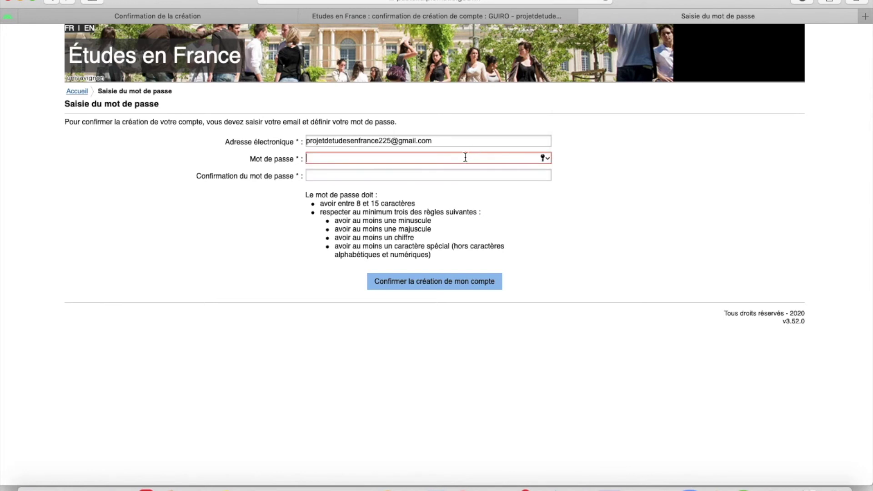
{"action": "type", "text": "•••••••••••••••"}
{"action": "key", "text": "BackSpace"}
{"action": "key", "text": "BackSpace"}
{"action": "key", "text": "BackSpace"}
{"action": "key", "text": "BackSpace"}
{"action": "key", "text": "BackSpace"}
{"action": "key", "text": "BackSpace"}
{"action": "key", "text": "BackSpace"}
{"action": "key", "text": "BackSpace"}
{"action": "key", "text": "BackSpace"}
{"action": "key", "text": "BackSpace"}
{"action": "key", "text": "BackSpace"}
{"action": "key", "text": "BackSpace"}
{"action": "key", "text": "BackSpace"}
{"action": "key", "text": "BackSpace"}
{"action": "key", "text": "BackSpace"}
{"action": "type", "text": "••••••••••••••••••••••"}
{"action": "left_click", "coordinate": [426, 177]}
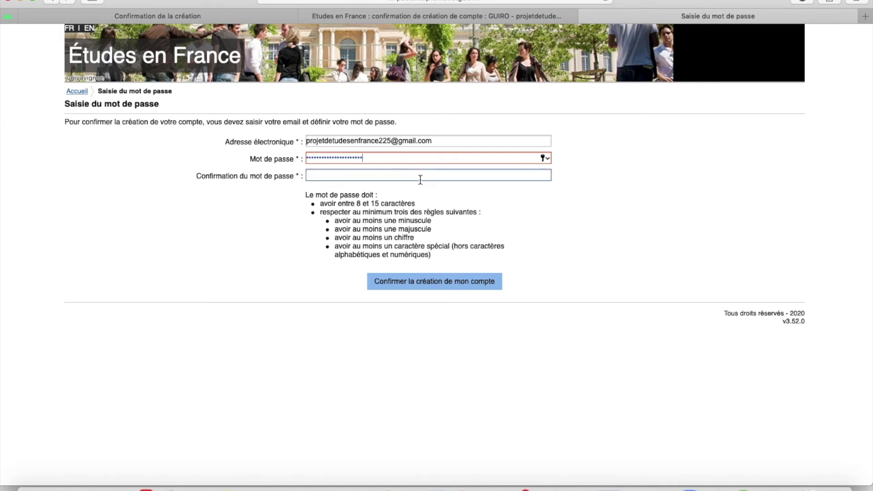
{"action": "type", "text": "•••••••"}
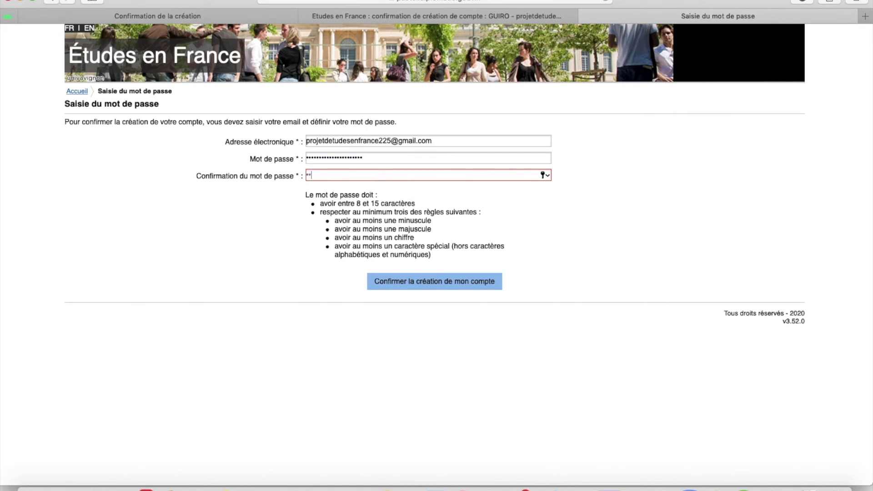
{"action": "type", "text": "•••••••••••••••"}
Submit the password form twice, choosing 'Décider plus tard' on Safari's save-password prompt.
{"action": "left_click", "coordinate": [435, 280]}
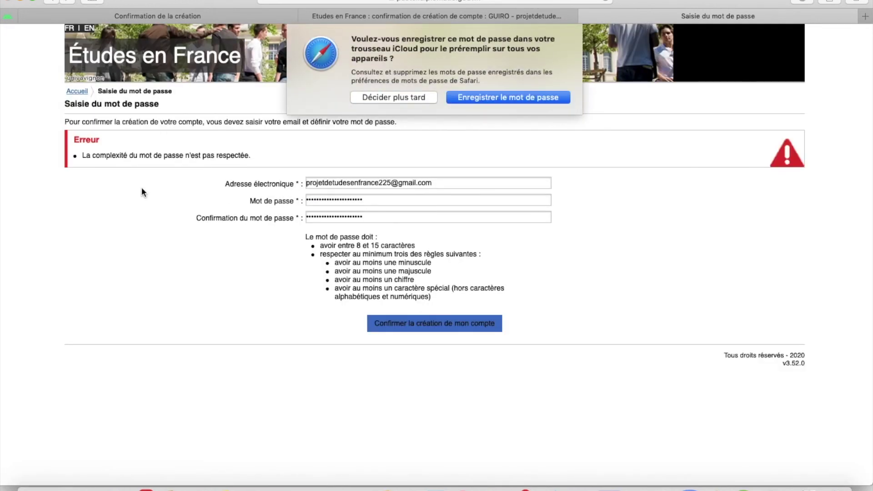
{"action": "left_click", "coordinate": [405, 97]}
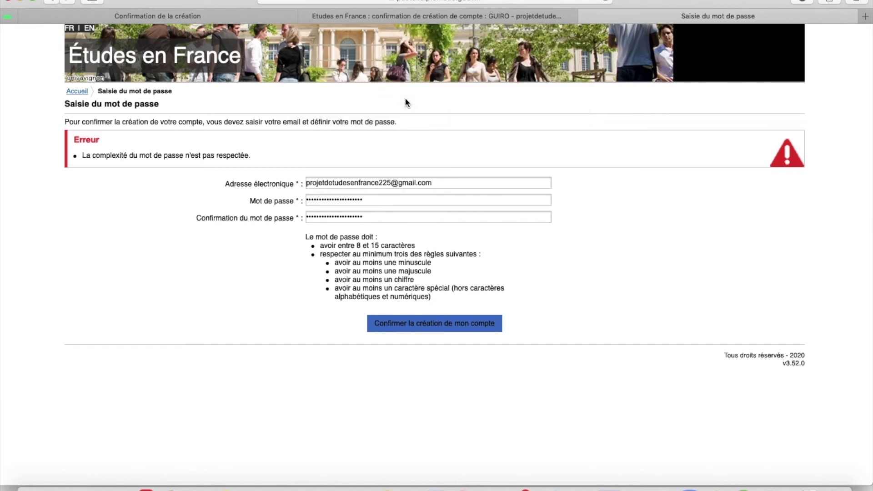
{"action": "left_click", "coordinate": [310, 202]}
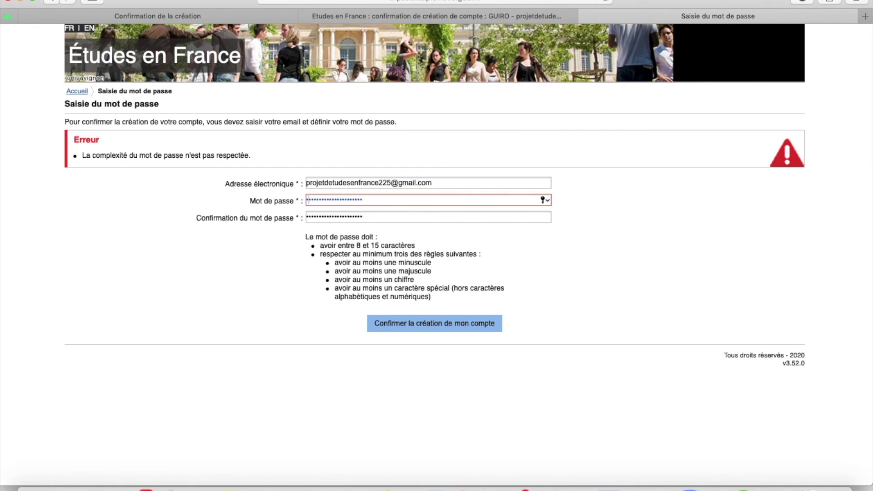
{"action": "left_click", "coordinate": [309, 217]}
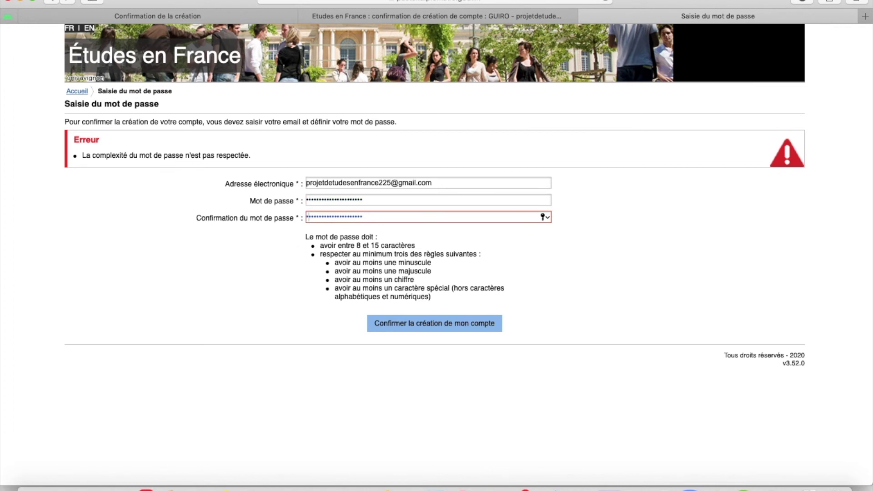
{"action": "left_click", "coordinate": [390, 325]}
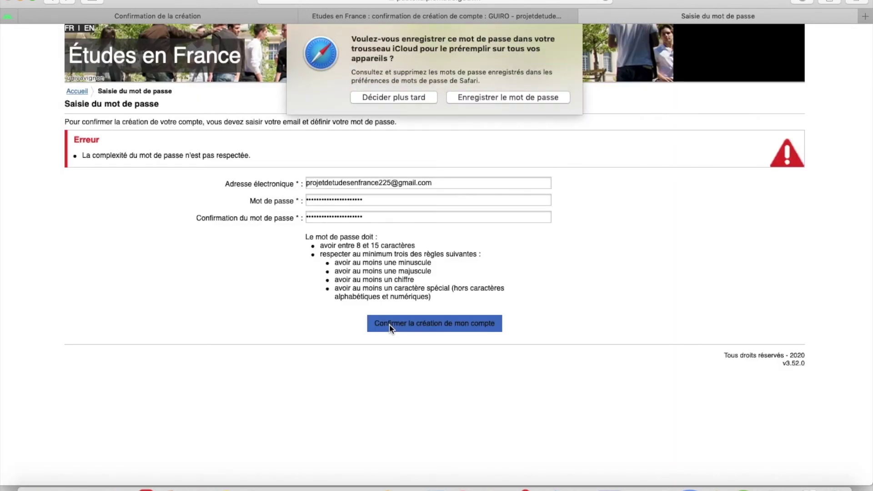
{"action": "left_click", "coordinate": [396, 97]}
Append '!' to both password fields and resubmit the form.
{"action": "left_click", "coordinate": [372, 200]}
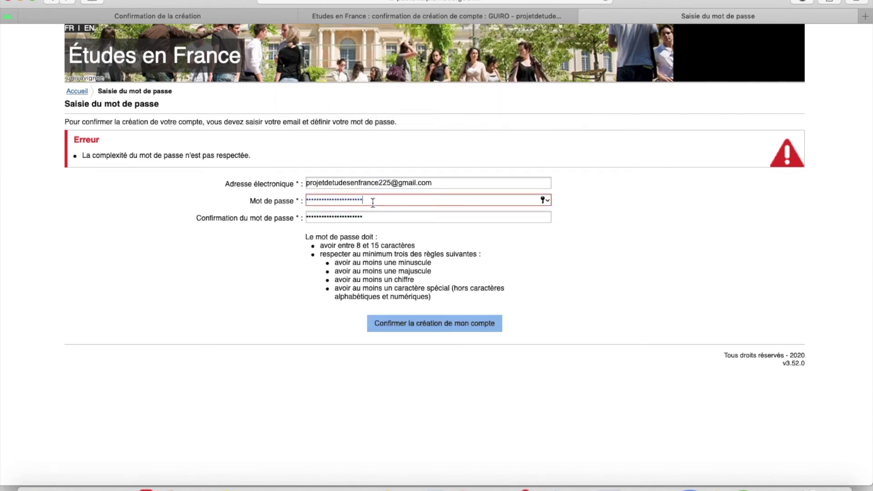
{"action": "type", "text": "!"}
{"action": "key", "text": "Tab"}
{"action": "type", "text": "!"}
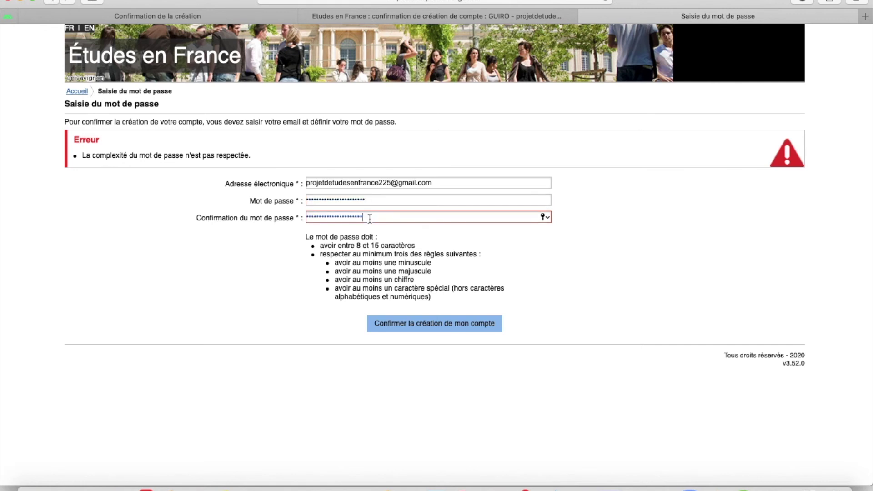
{"action": "left_click", "coordinate": [379, 321]}
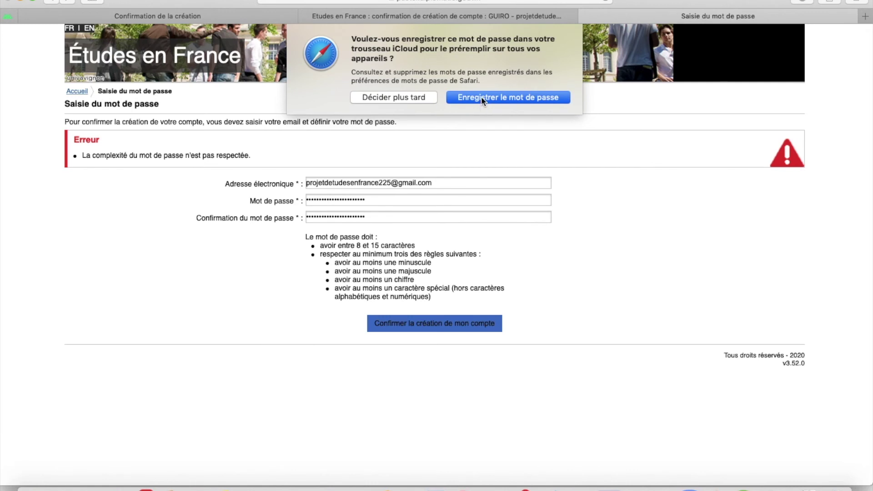
{"action": "left_click", "coordinate": [423, 97]}
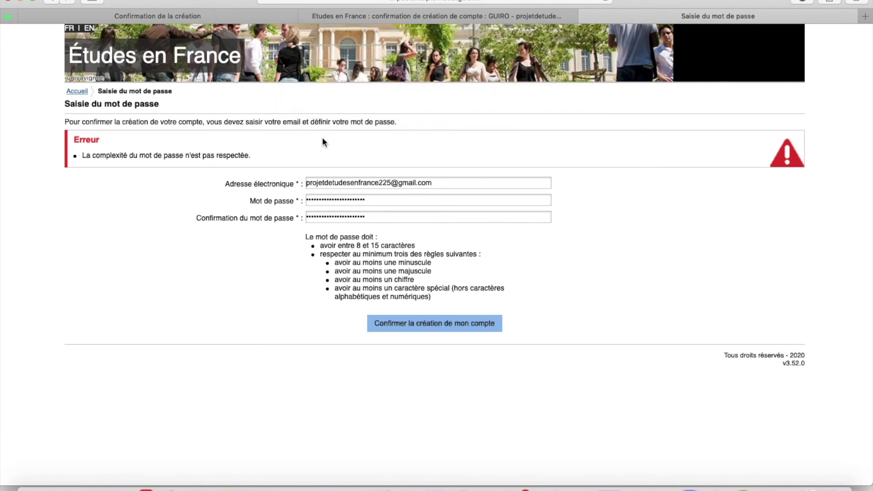
Clear the rejected password from the Mot de passe field.
{"action": "left_click", "coordinate": [374, 200]}
{"action": "left_click_drag", "start_coordinate": [373, 200], "coordinate": [305, 202]}
{"action": "key", "text": "BackSpace"}
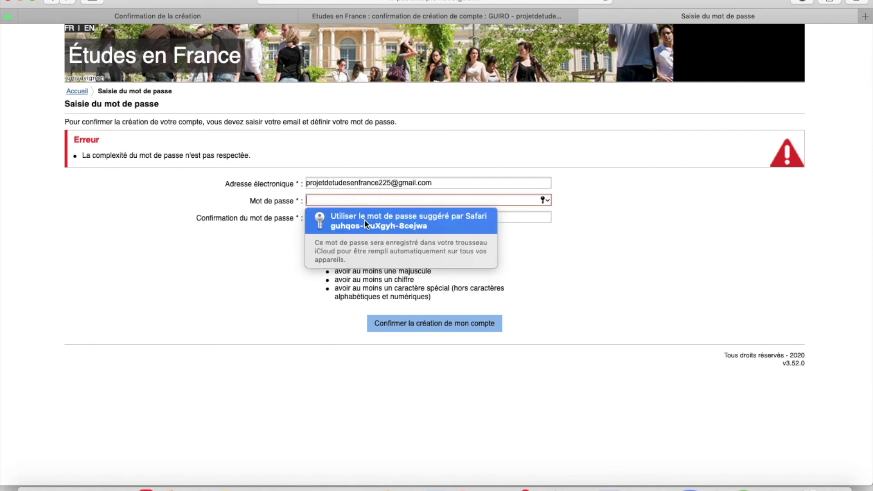
Clear the confirmation field and enter a new password in both password fields.
{"action": "left_click", "coordinate": [399, 218]}
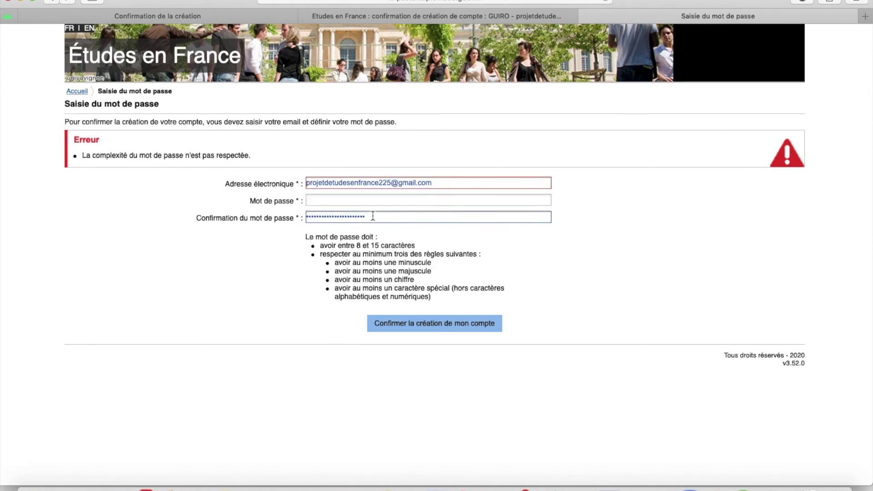
{"action": "left_click_drag", "start_coordinate": [400, 218], "coordinate": [277, 219]}
{"action": "key", "text": "BackSpace"}
{"action": "left_click", "coordinate": [317, 200]}
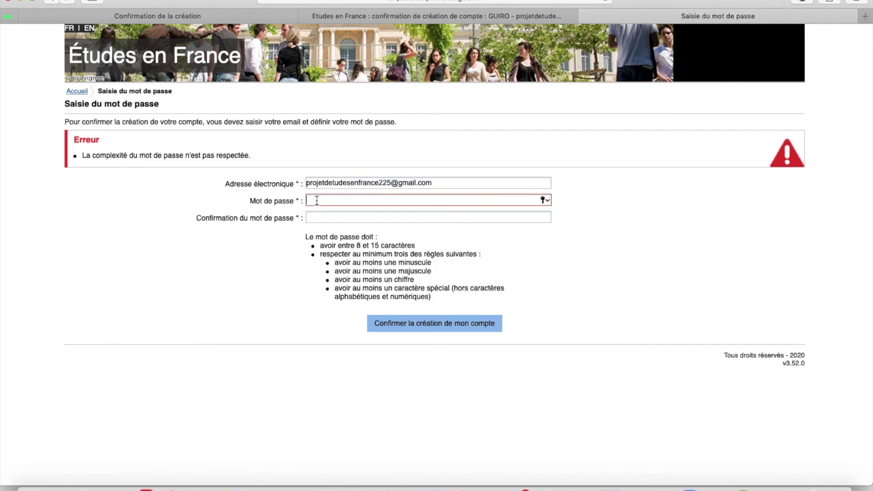
{"action": "type", "text": "••••••••"}
{"action": "key", "text": "BackSpace"}
{"action": "key", "text": "BackSpace"}
{"action": "key", "text": "BackSpace"}
{"action": "key", "text": "BackSpace"}
{"action": "key", "text": "BackSpace"}
{"action": "key", "text": "BackSpace"}
{"action": "key", "text": "BackSpace"}
{"action": "key", "text": "BackSpace"}
{"action": "type", "text": "••••••••••••••••"}
{"action": "left_click", "coordinate": [316, 217]}
{"action": "type", "text": "••••••••••••••••••"}
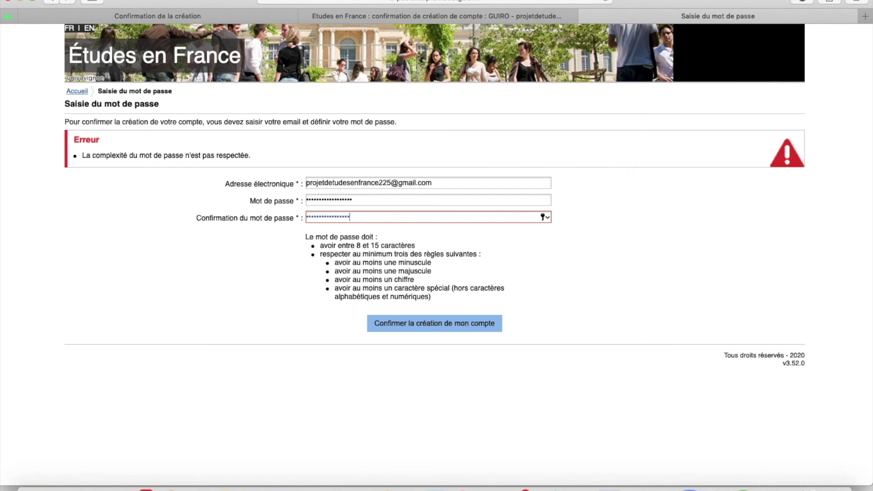
Submit the form, dismiss Safari's save prompt and password options, then clear Mot de passe.
{"action": "left_click", "coordinate": [383, 325]}
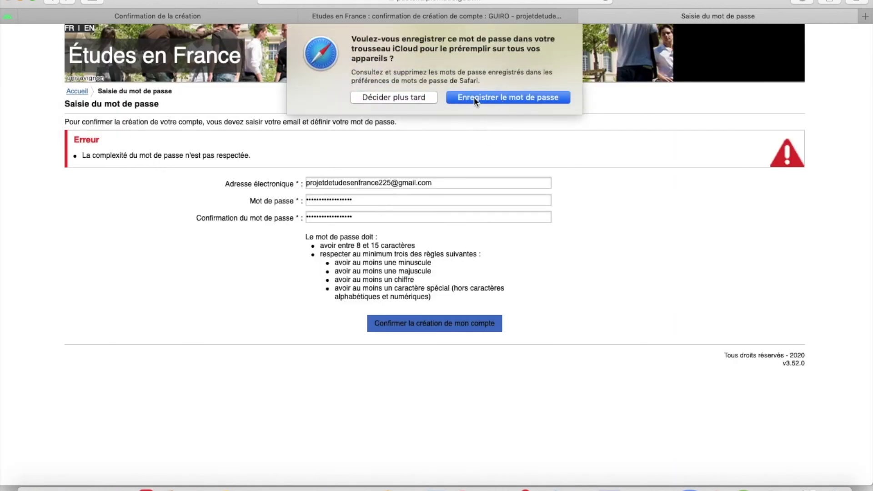
{"action": "left_click", "coordinate": [402, 99]}
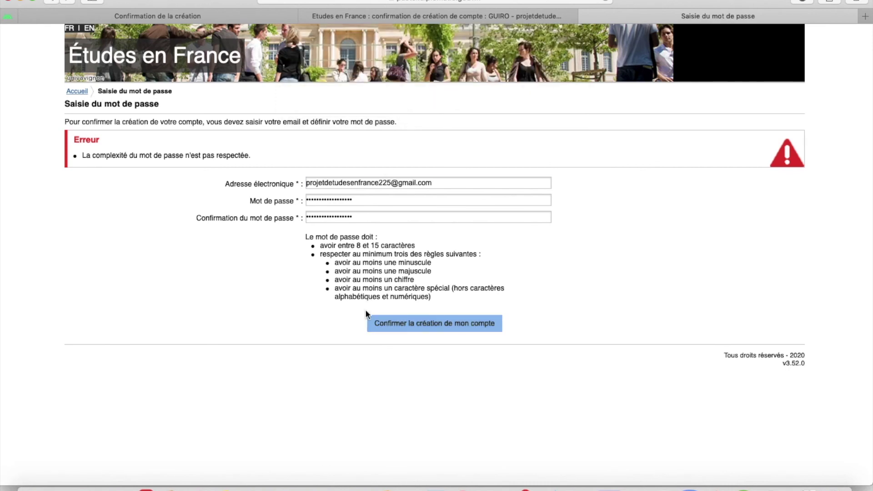
{"action": "left_click", "coordinate": [389, 217]}
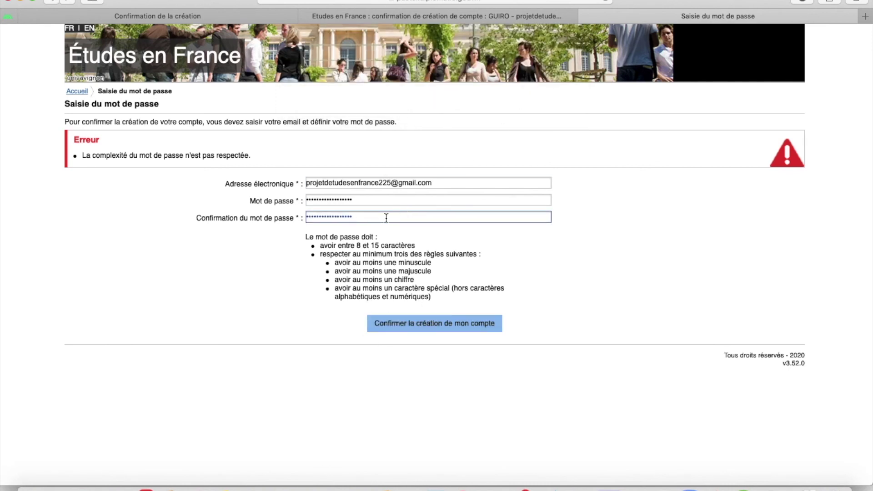
{"action": "left_click", "coordinate": [350, 203]}
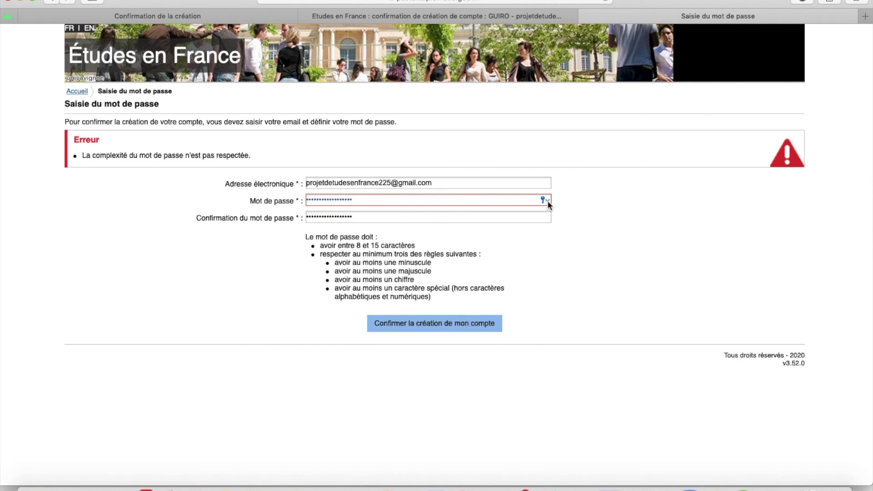
{"action": "left_click", "coordinate": [546, 201]}
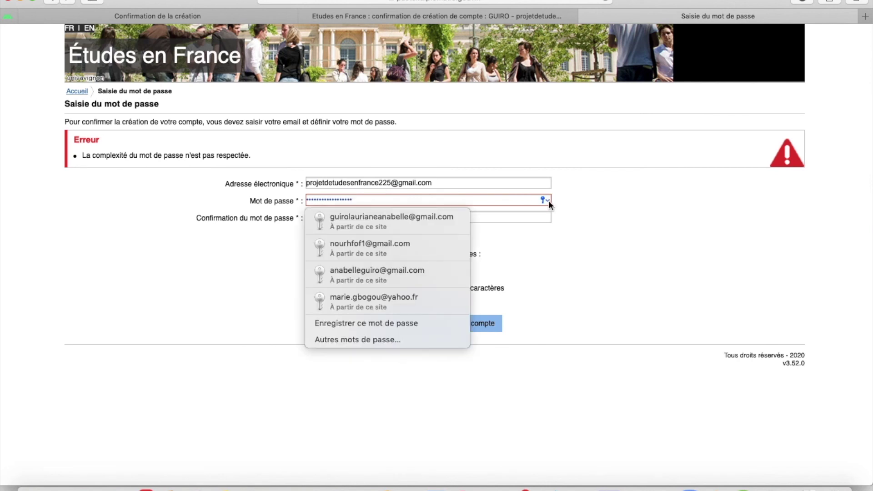
{"action": "left_click", "coordinate": [598, 266]}
{"action": "left_click", "coordinate": [359, 199]}
{"action": "left_click_drag", "start_coordinate": [359, 199], "coordinate": [301, 200]}
{"action": "key", "text": "BackSpace"}
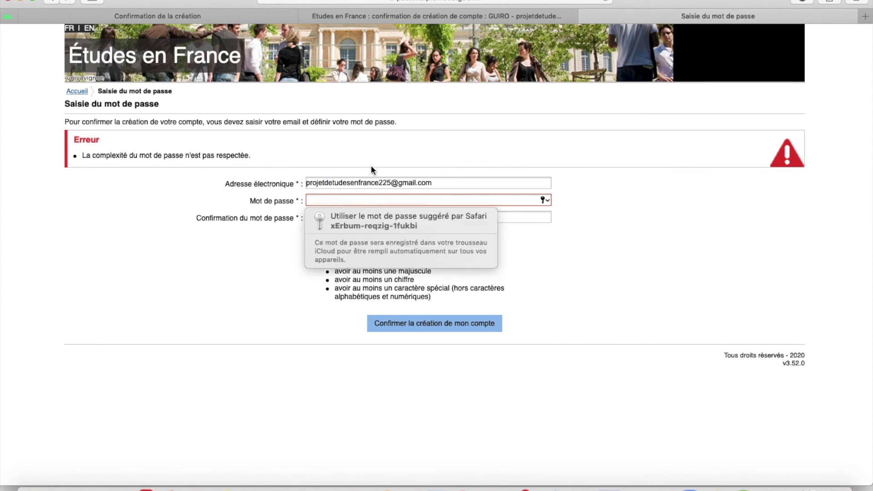
Clear the confirmation field and dismiss Safari's saved-password options without choosing one.
{"action": "left_click", "coordinate": [211, 302]}
{"action": "left_click", "coordinate": [359, 217]}
{"action": "left_click_drag", "start_coordinate": [358, 218], "coordinate": [294, 218]}
{"action": "key", "text": "BackSpace"}
{"action": "left_click", "coordinate": [312, 200]}
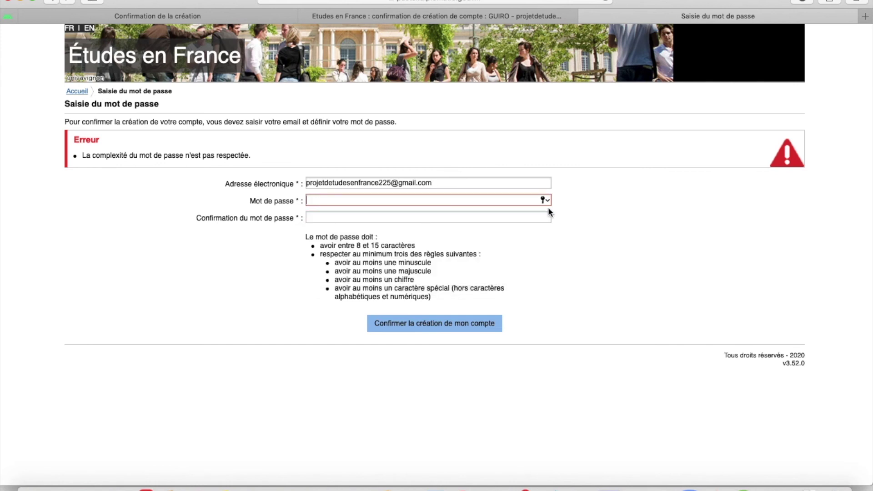
{"action": "left_click", "coordinate": [545, 200]}
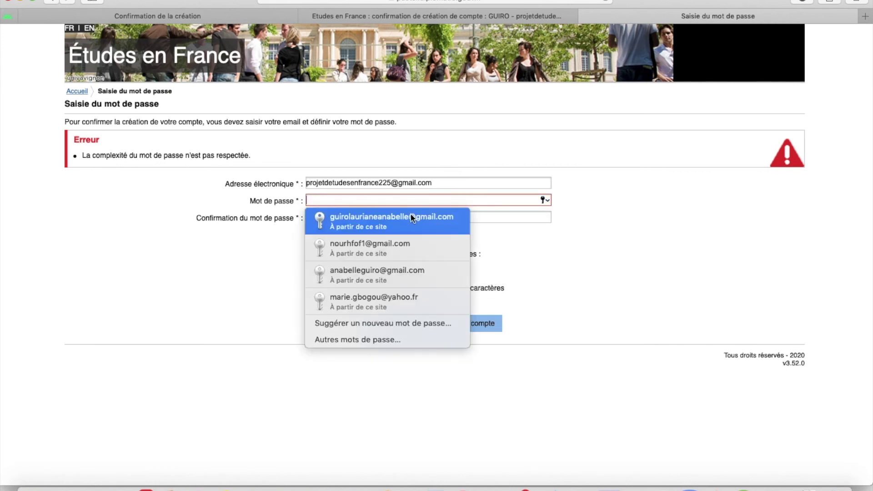
{"action": "left_click", "coordinate": [659, 326]}
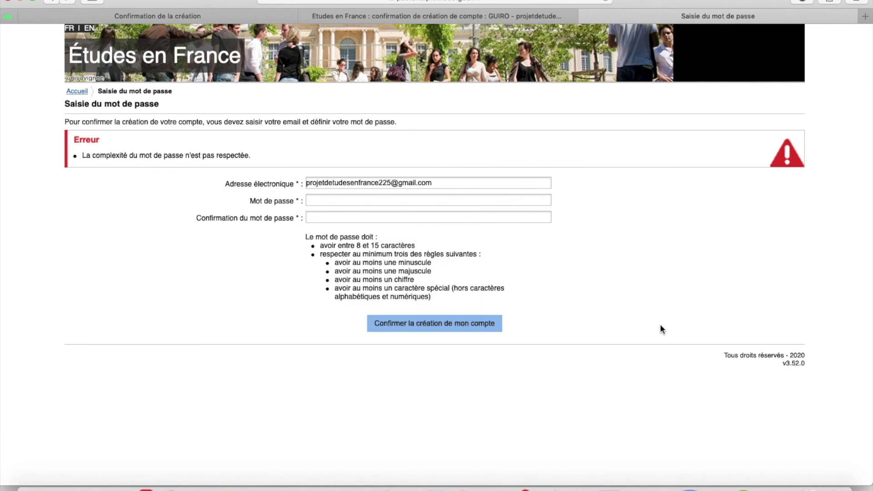
Type a new password in both fields and resubmit 'Confirmer la création de mon compte'.
{"action": "left_click", "coordinate": [349, 201]}
{"action": "type", "text": "••••••••"}
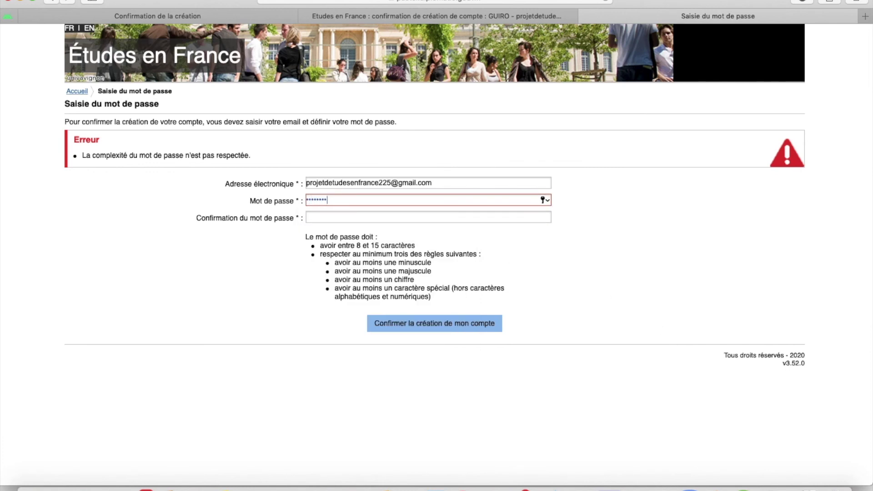
{"action": "type", "text": "••"}
{"action": "left_click", "coordinate": [372, 218]}
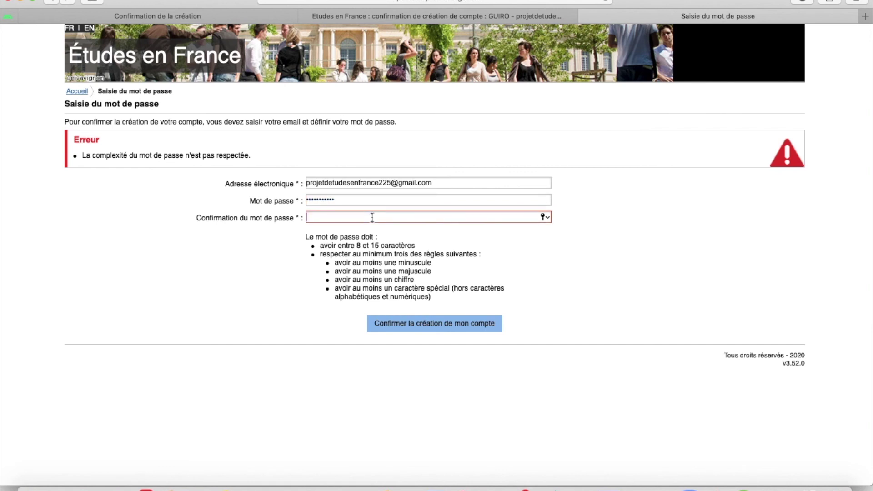
{"action": "type", "text": "P•••••••••"}
{"action": "left_click", "coordinate": [415, 330]}
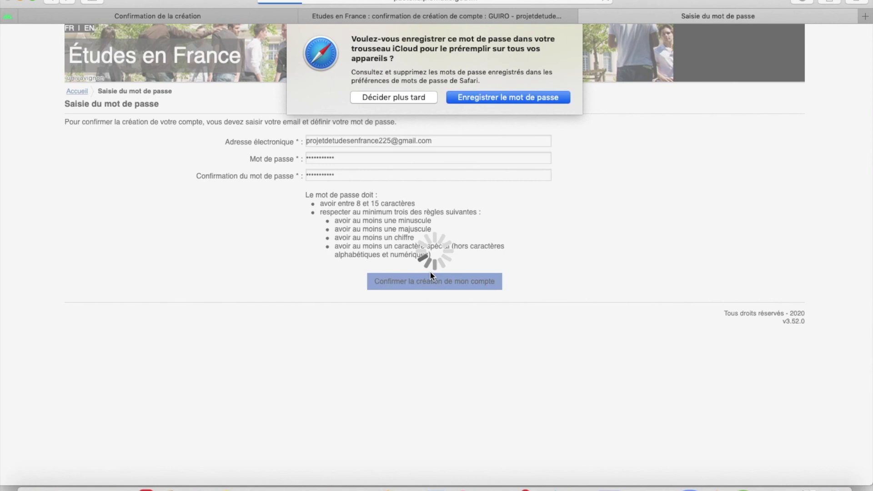
Save the new password in Safari's prompt, bringing up the 'Confirmation de la création' page.
{"action": "left_click", "coordinate": [489, 96]}
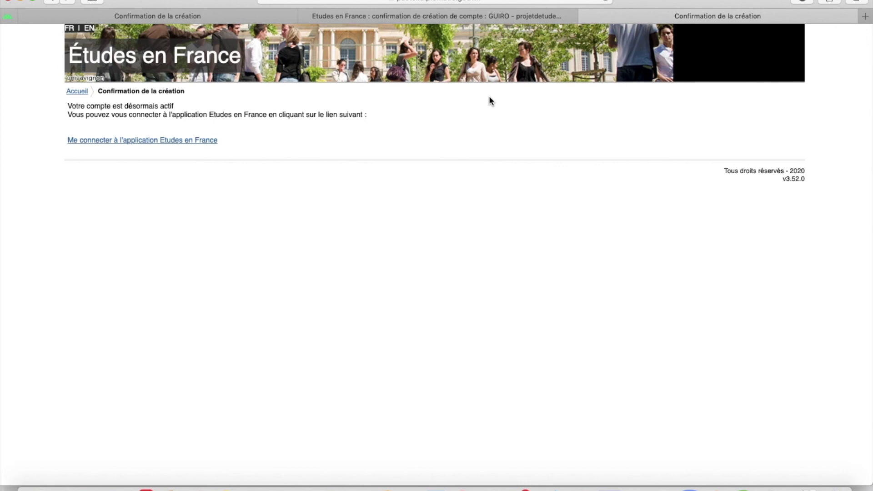
Go to the login page, autofill the saved credentials, and sign in with CONNEXION.
{"action": "left_click", "coordinate": [196, 142]}
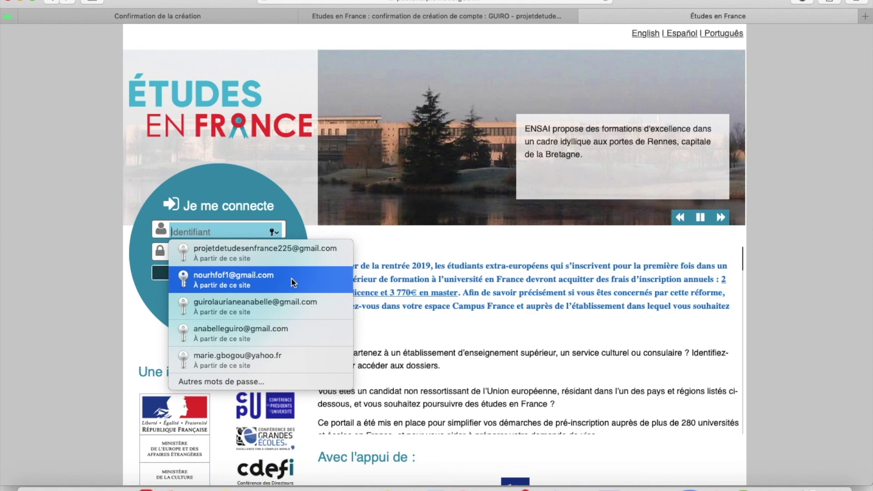
{"action": "left_click", "coordinate": [294, 249]}
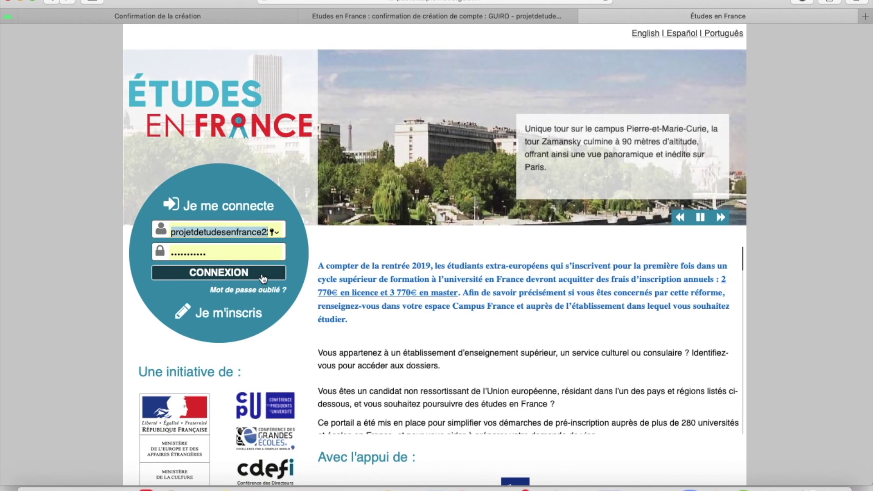
{"action": "left_click", "coordinate": [263, 275]}
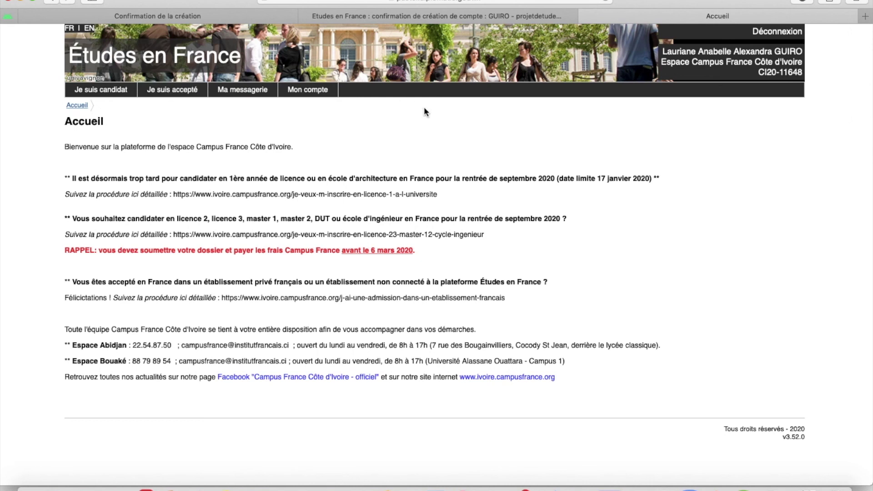
Check Ma messagerie, then open Je suis candidat, expand step 2, and click Je suis accepté.
{"action": "left_click", "coordinate": [252, 93]}
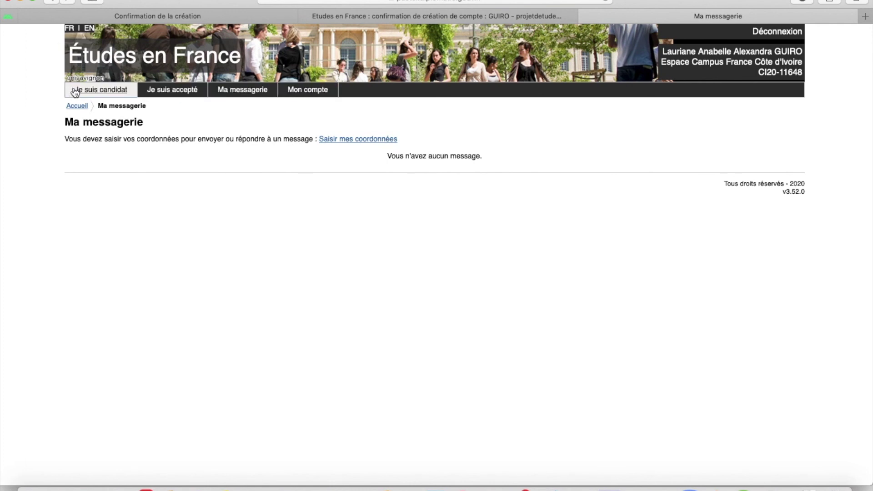
{"action": "left_click", "coordinate": [89, 91]}
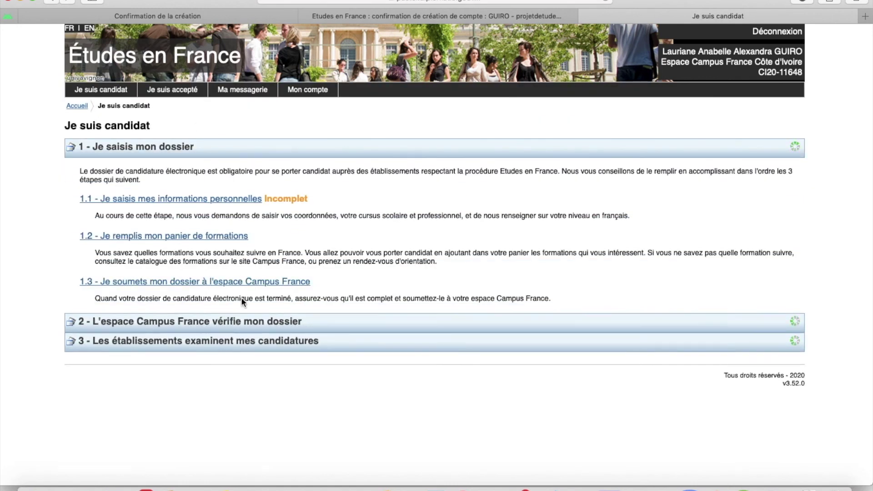
{"action": "left_click", "coordinate": [227, 320]}
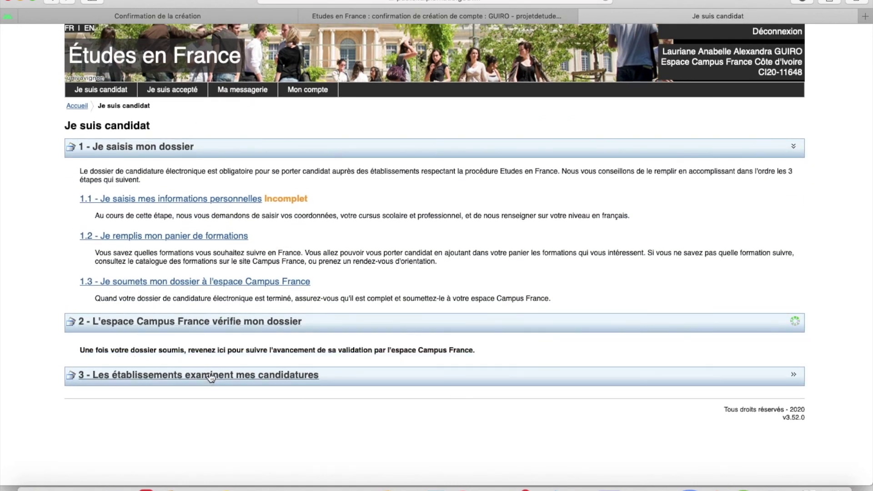
{"action": "left_click", "coordinate": [183, 90]}
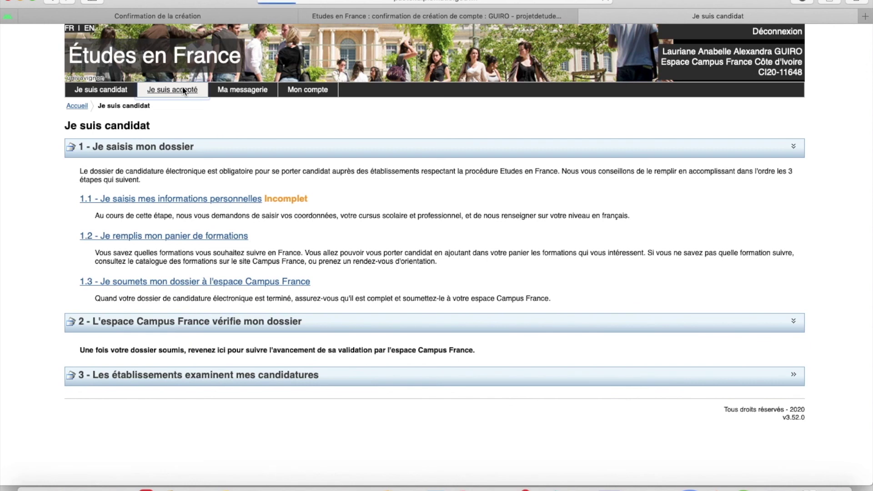